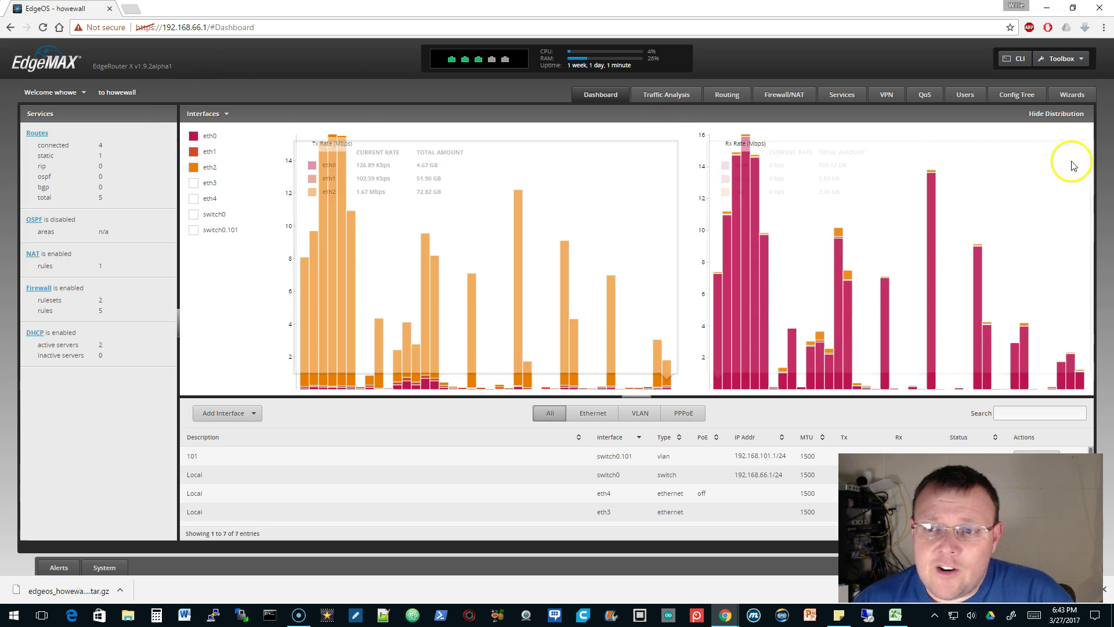
# Open the Load Balancing wizard from the EdgeOS Wizards page
pyautogui.click(1078, 96)
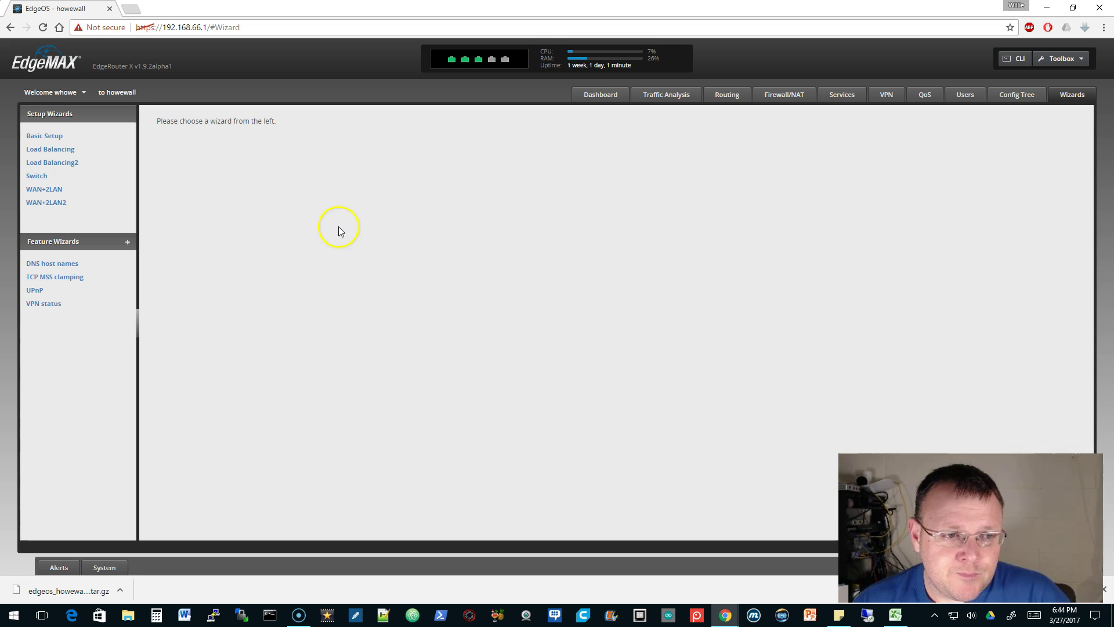
pyautogui.click(74, 150)
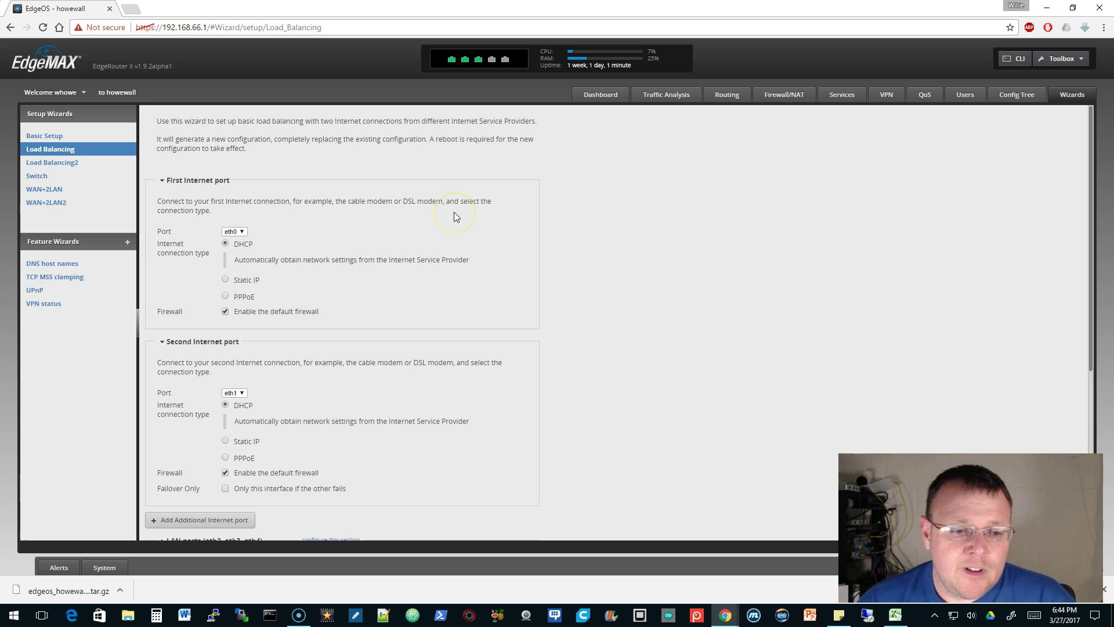
pyautogui.scroll(-5, 454, 213)
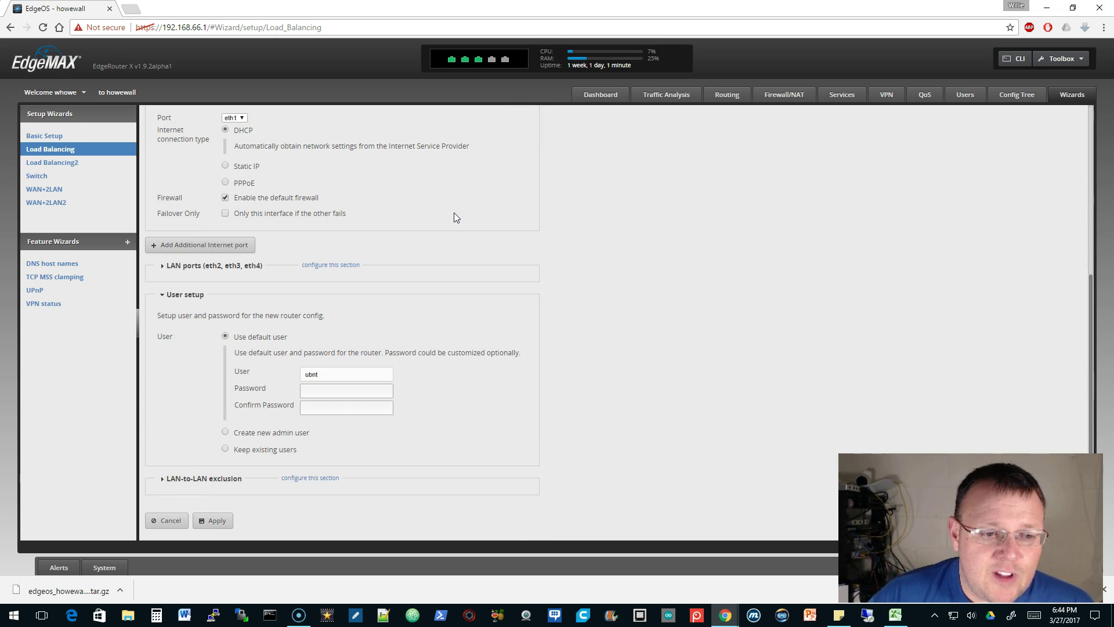
pyautogui.scroll(5, 454, 212)
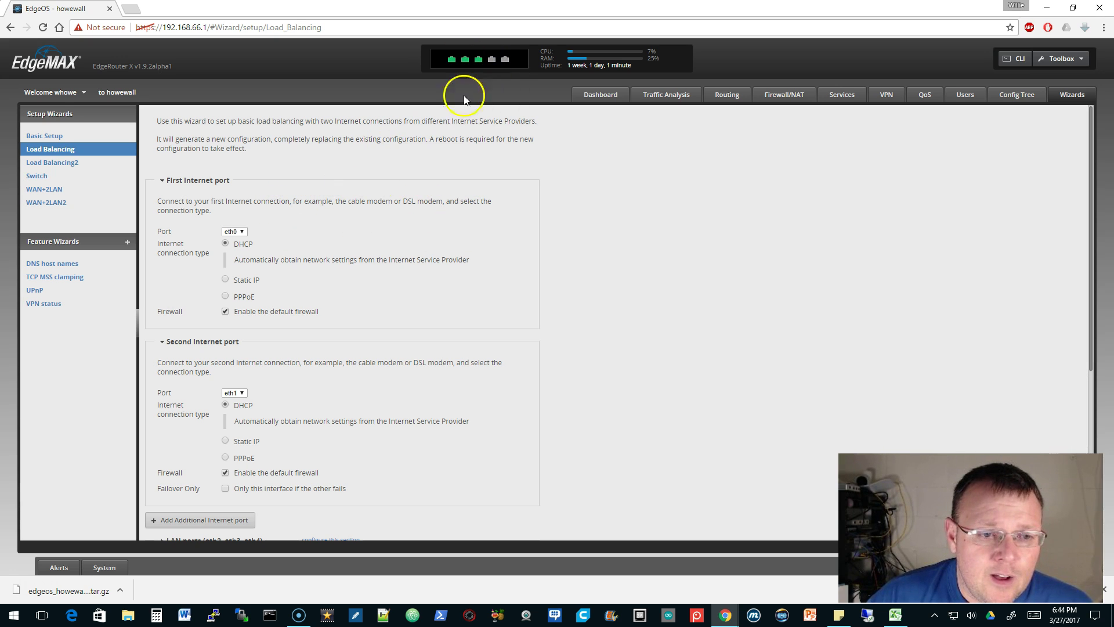
pyautogui.scroll(-1, 290, 295)
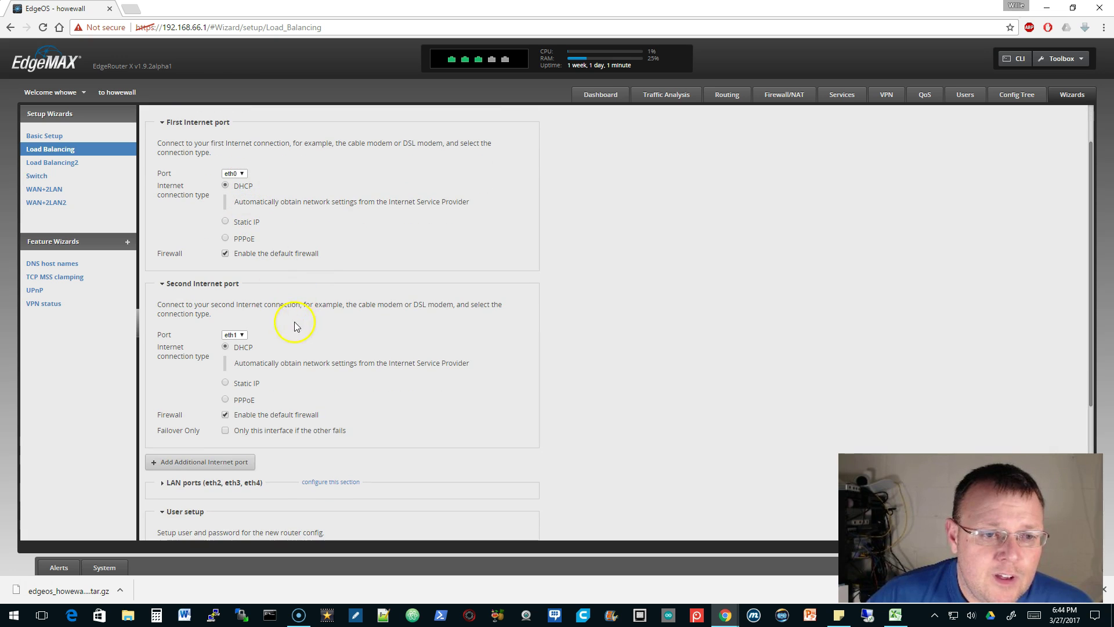
# Make eth4 the second internet port and expand the LAN ports settings
pyautogui.click(234, 335)
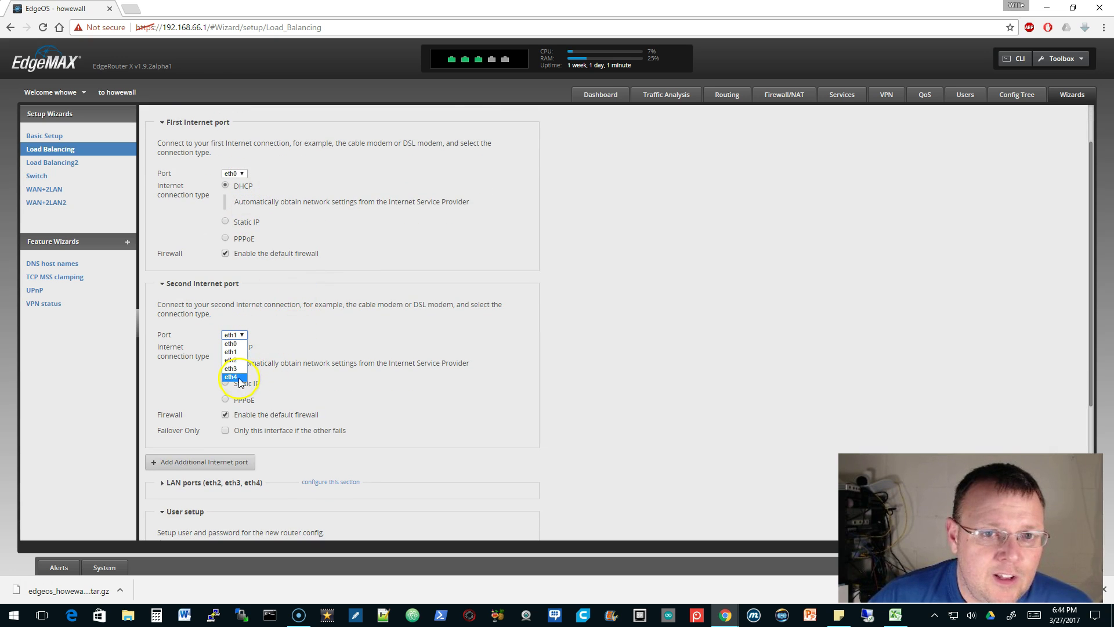
pyautogui.click(238, 377)
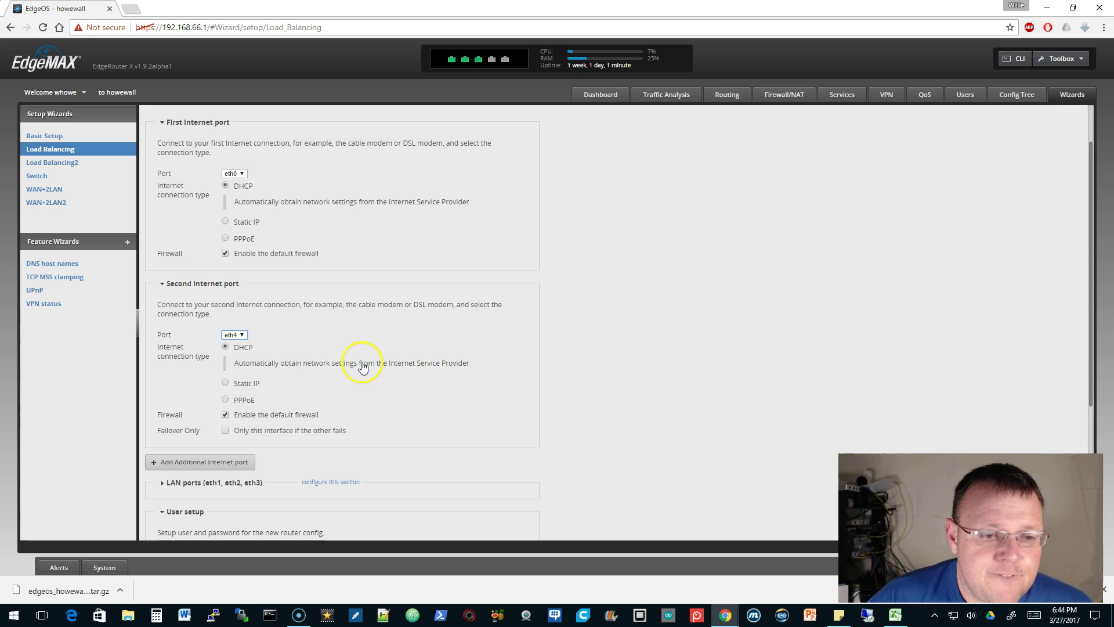
pyautogui.scroll(-4, 430, 371)
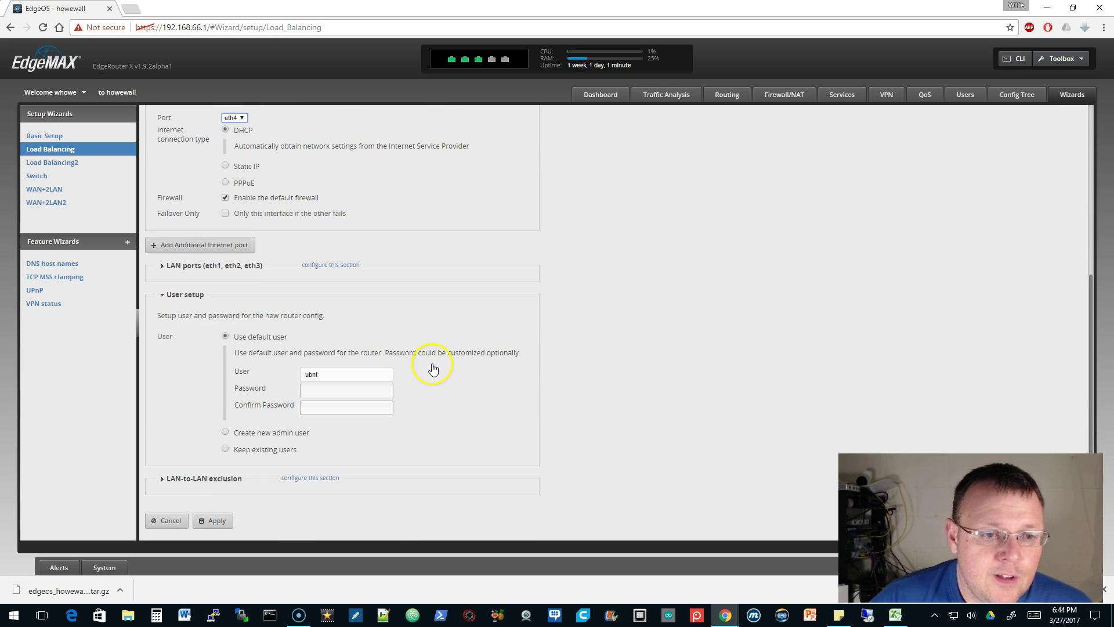
pyautogui.scroll(2, 406, 377)
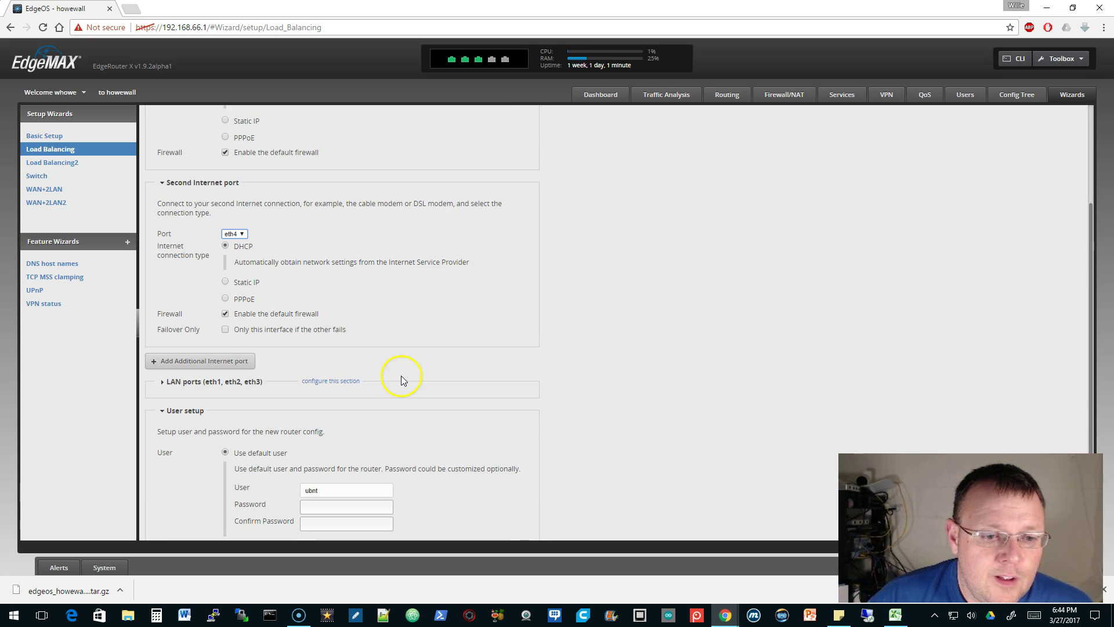
pyautogui.click(163, 383)
pyautogui.scroll(-2, 234, 284)
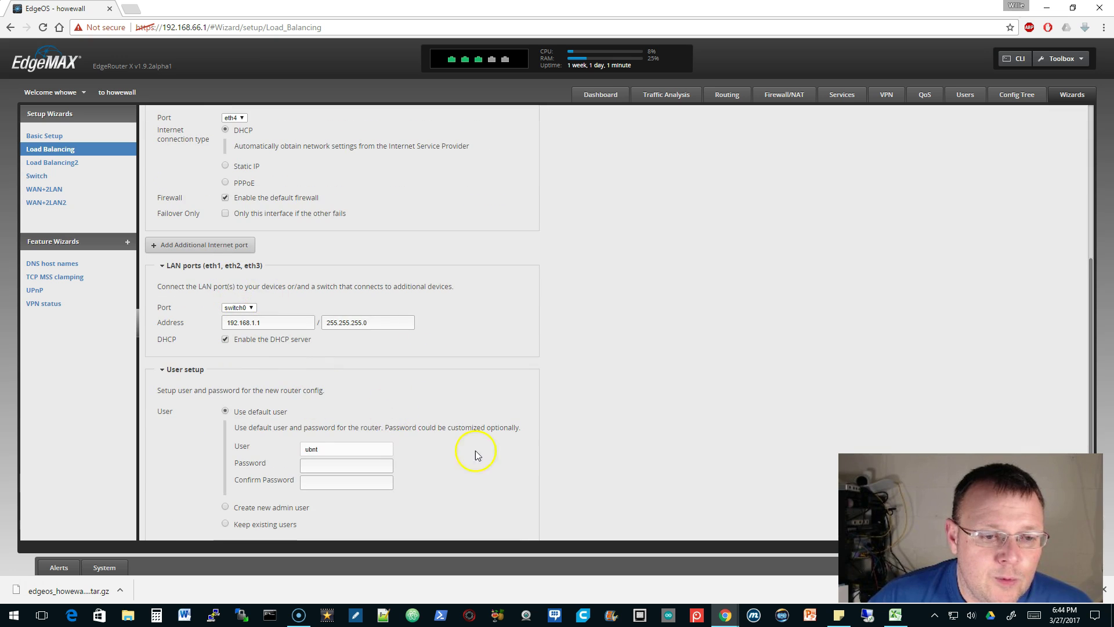
pyautogui.scroll(-2, 499, 456)
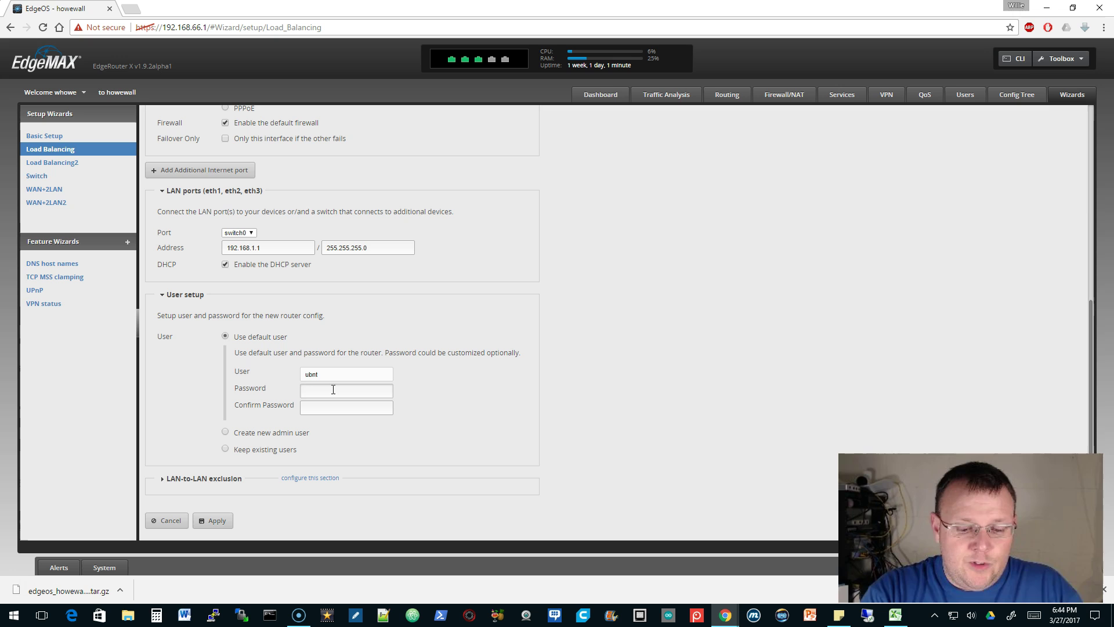
# Enter the default user's password and expand the LAN-to-LAN exclusion settings
pyautogui.write('p')
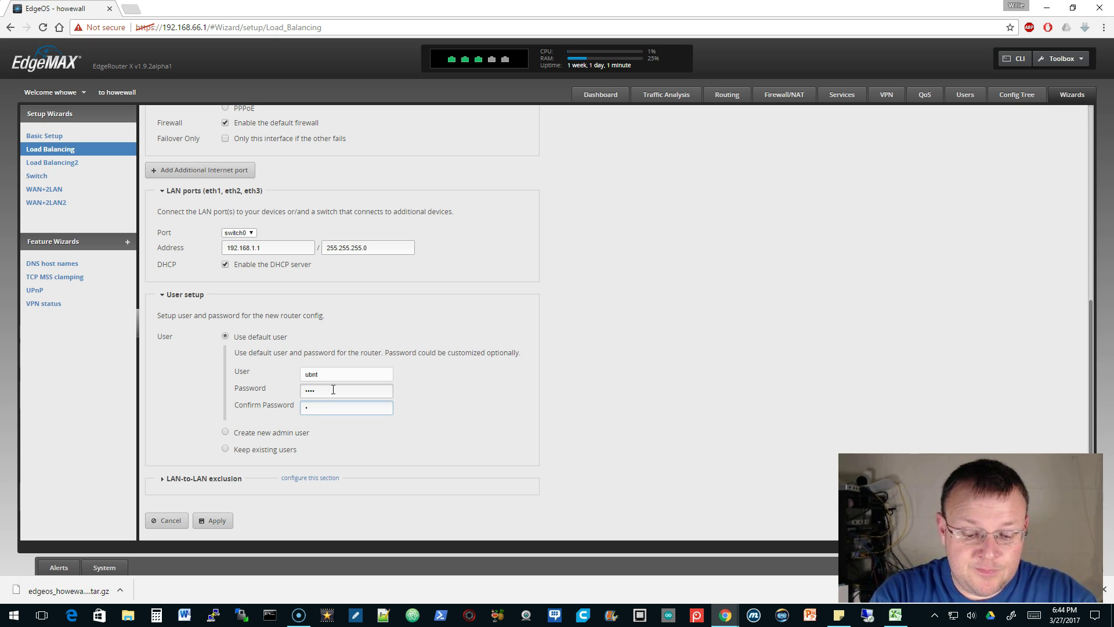
pyautogui.write('pass')
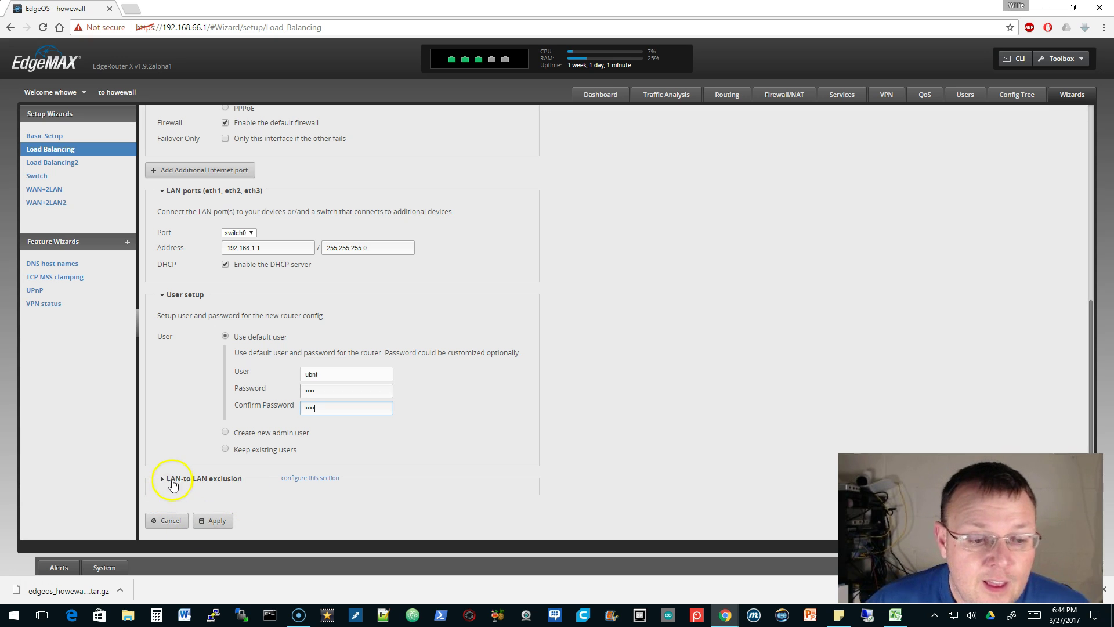
pyautogui.click(161, 479)
pyautogui.scroll(-1, 490, 435)
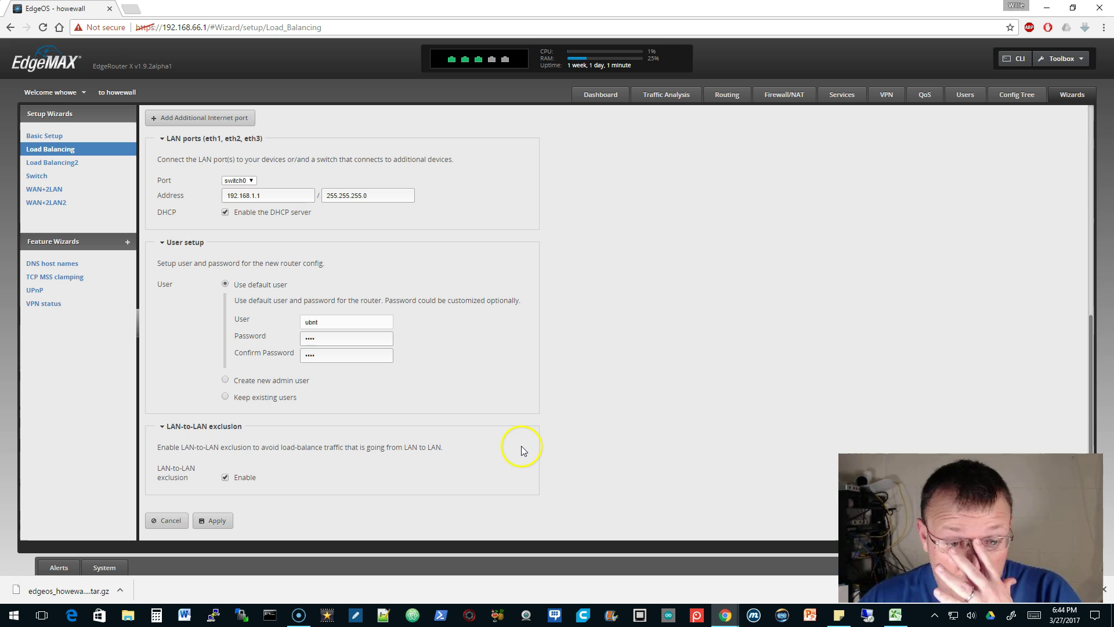
# Scroll through the wizard form to review all of its sections
pyautogui.scroll(7, 518, 452)
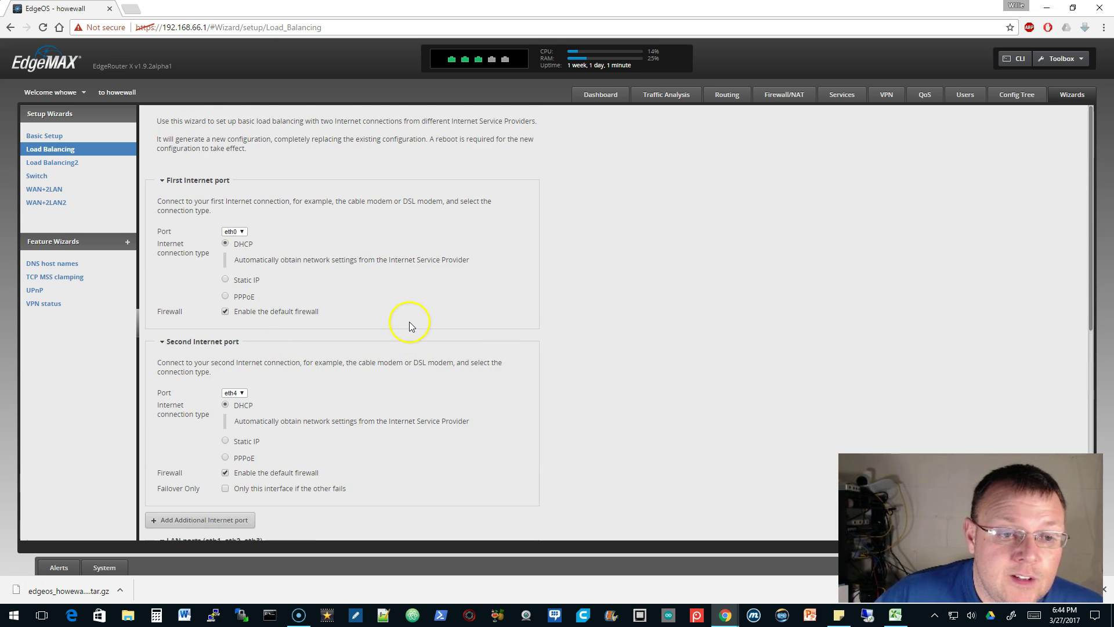
pyautogui.scroll(-1, 409, 325)
pyautogui.scroll(1, 409, 325)
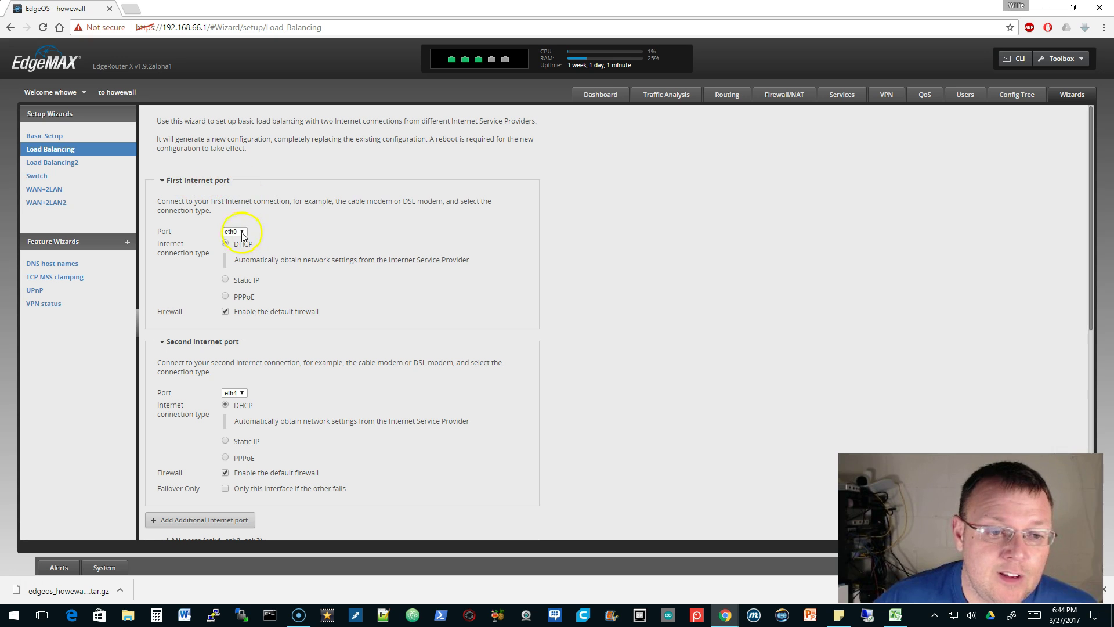
pyautogui.scroll(-2, 416, 300)
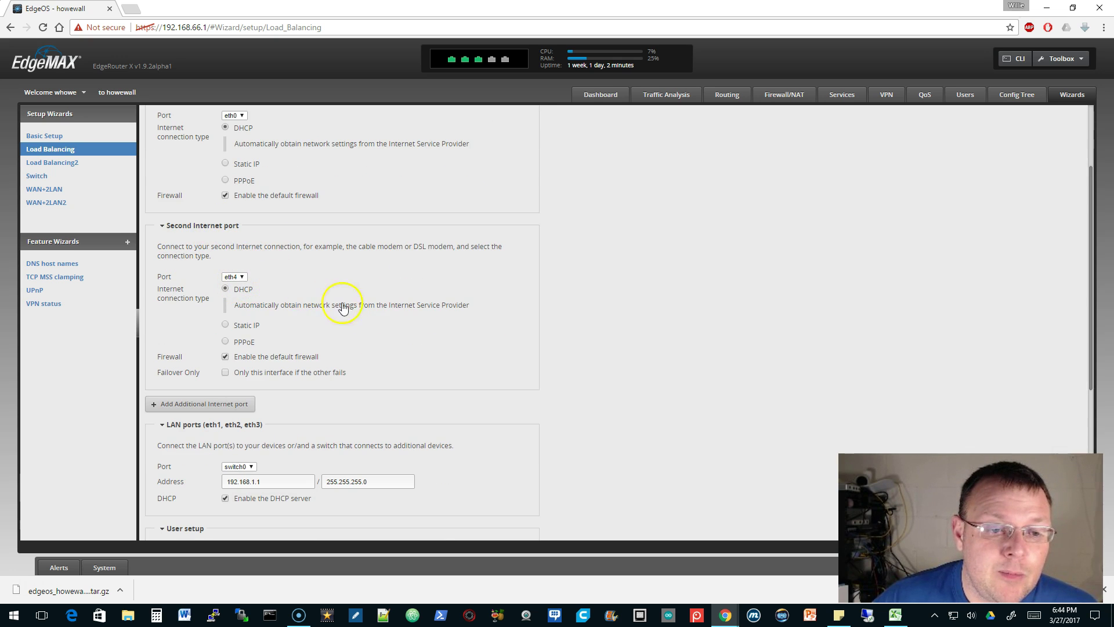
pyautogui.scroll(-5, 343, 307)
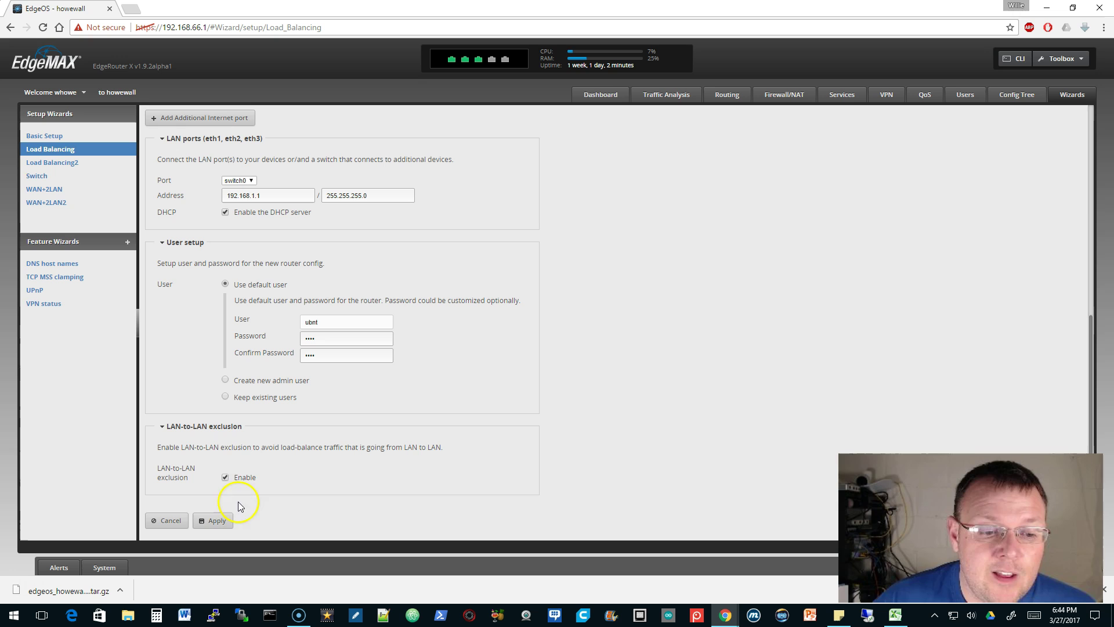
pyautogui.moveTo(465, 65)
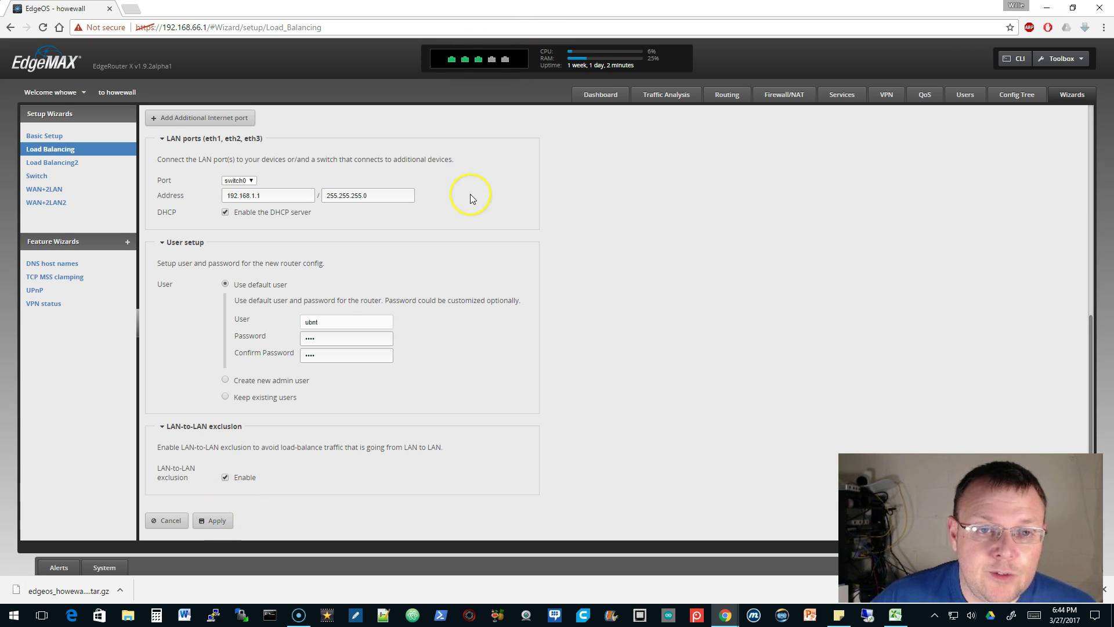
pyautogui.scroll(6, 471, 194)
pyautogui.scroll(-7, 471, 194)
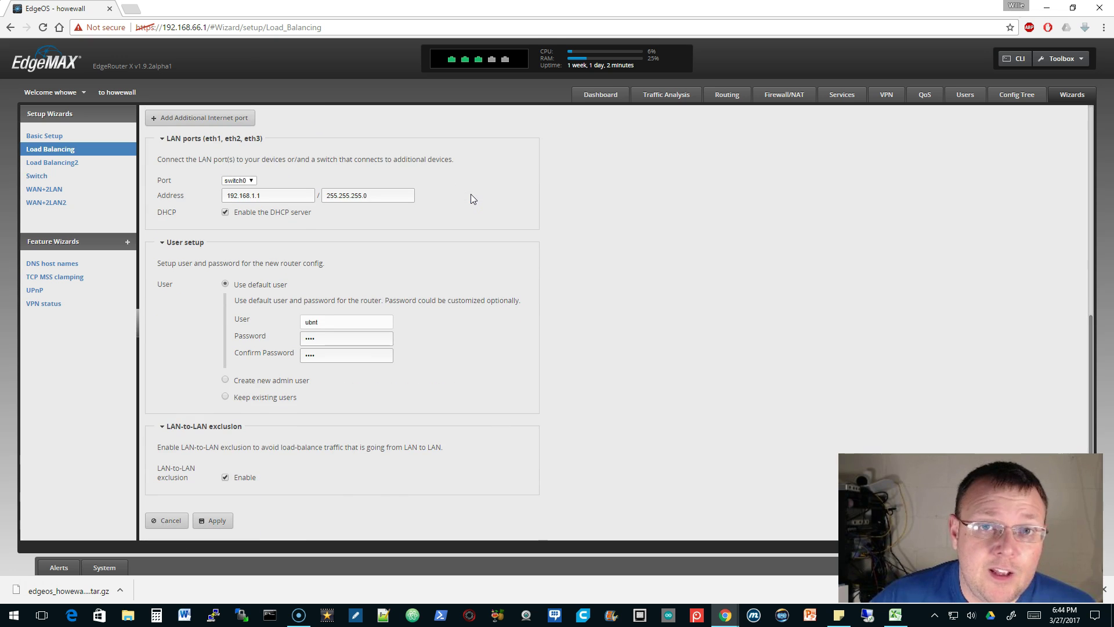
# Apply the load-balancing configuration, replace the current config, and reboot the router
pyautogui.click(217, 521)
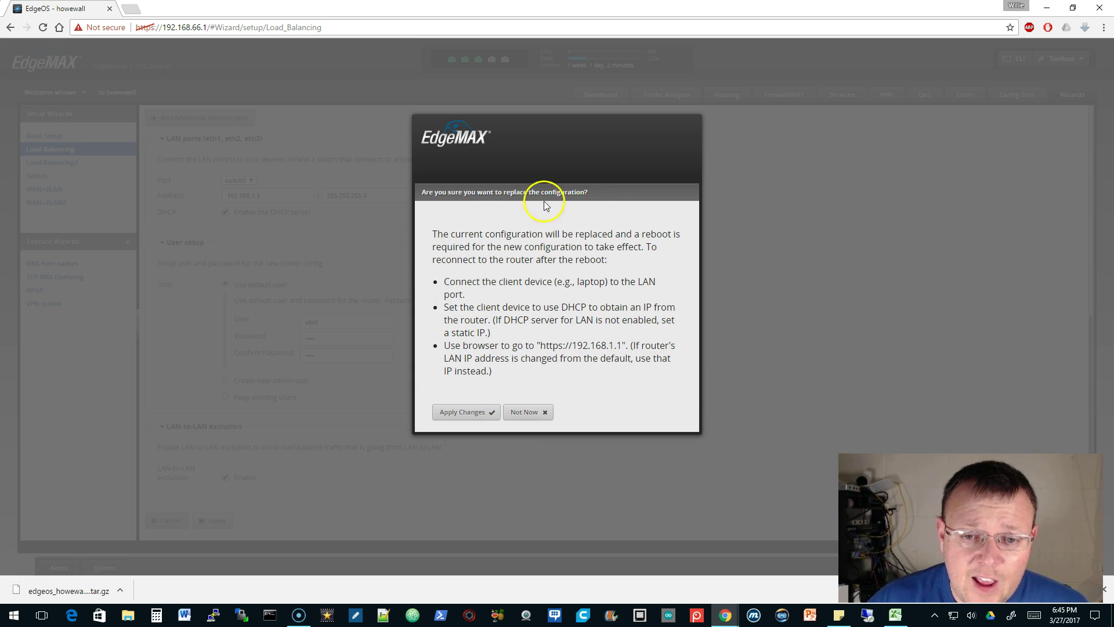
pyautogui.click(465, 413)
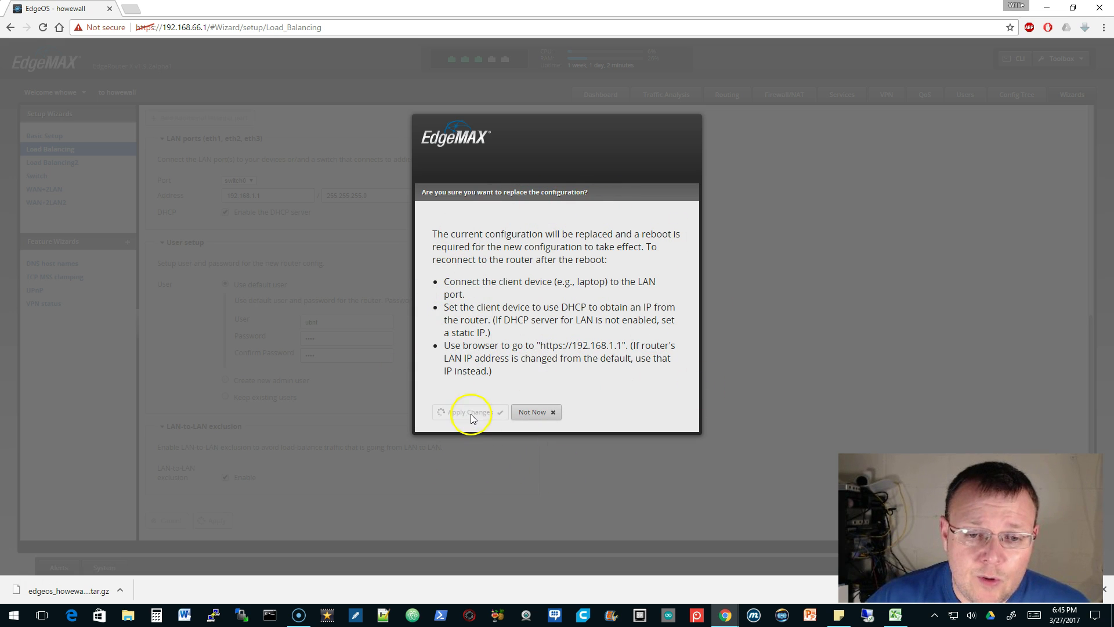
pyautogui.click(462, 426)
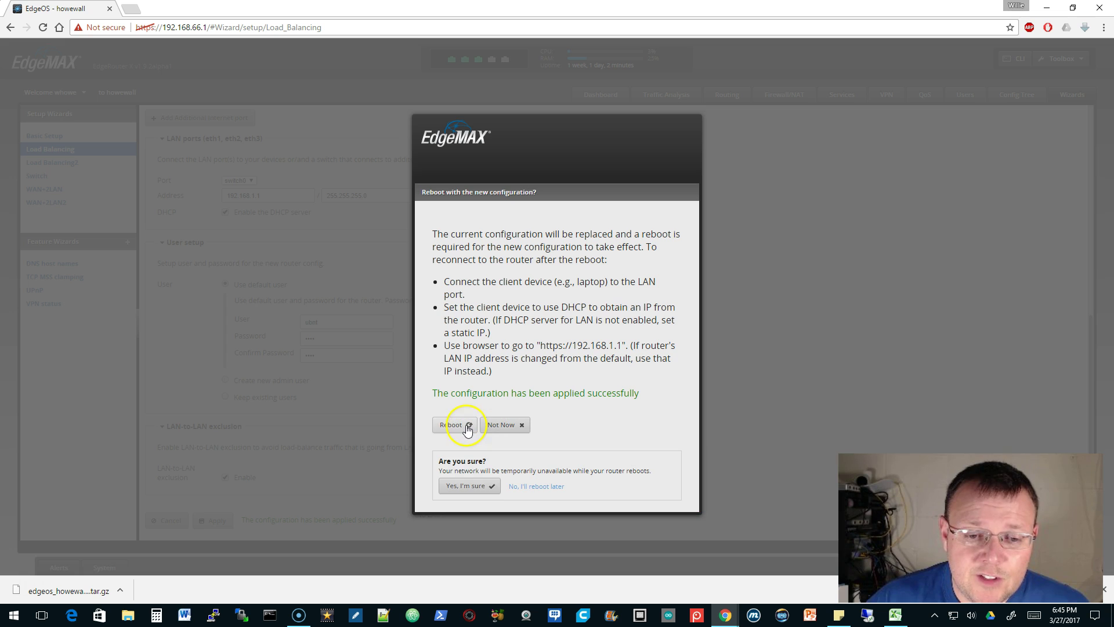
pyautogui.click(476, 486)
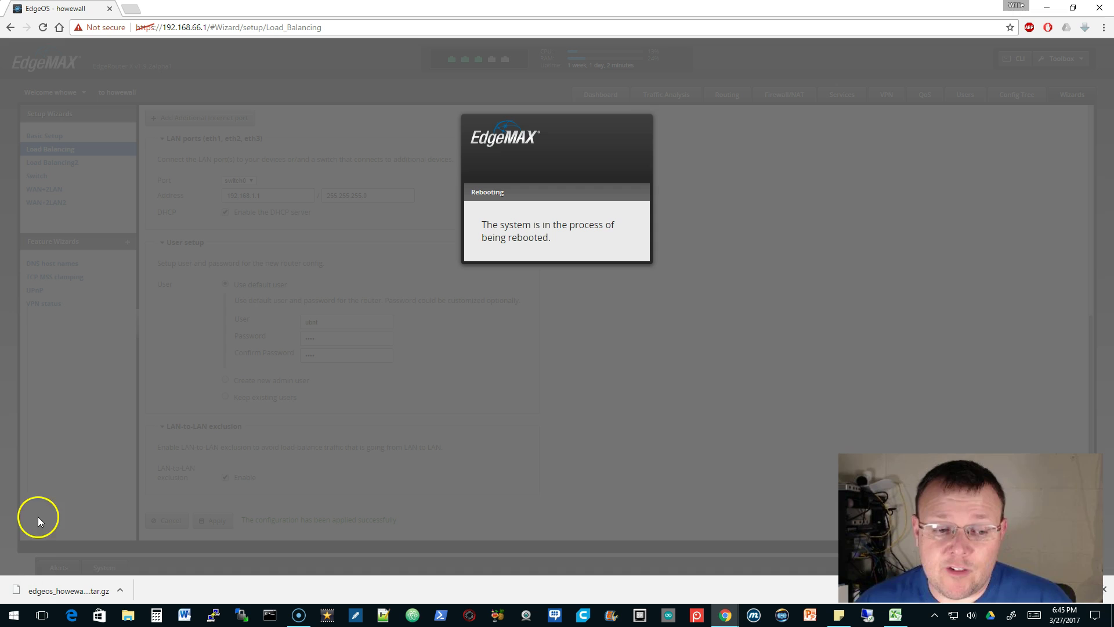
pyautogui.click(19, 581)
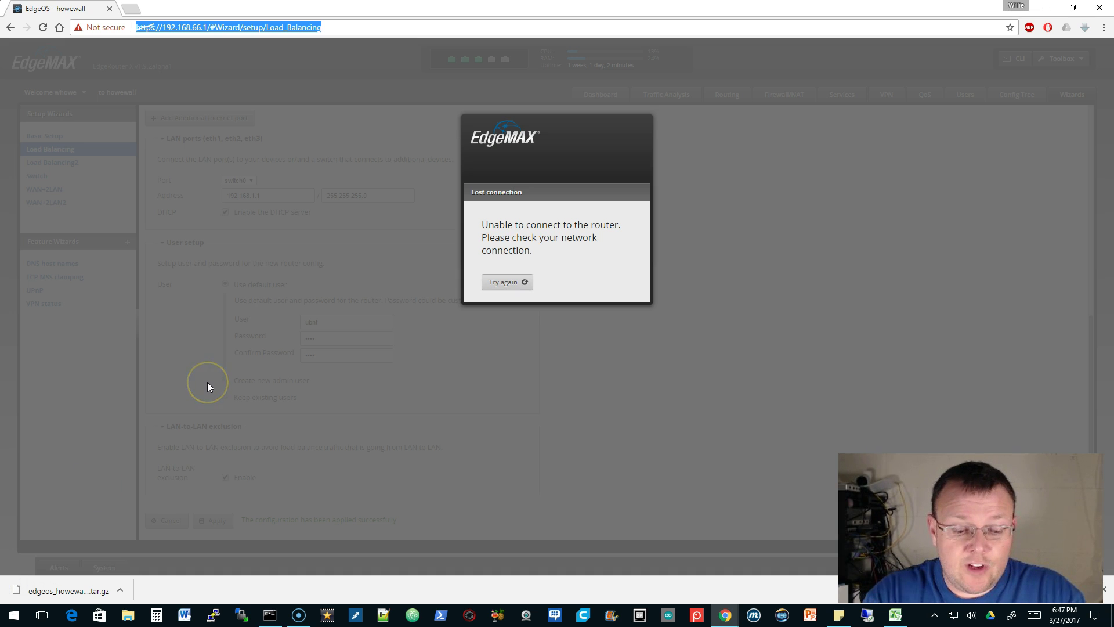
# Browse to 192.168.1.1, bypass the certificate warning, and log in to EdgeOS
pyautogui.write('192.168.1.1')
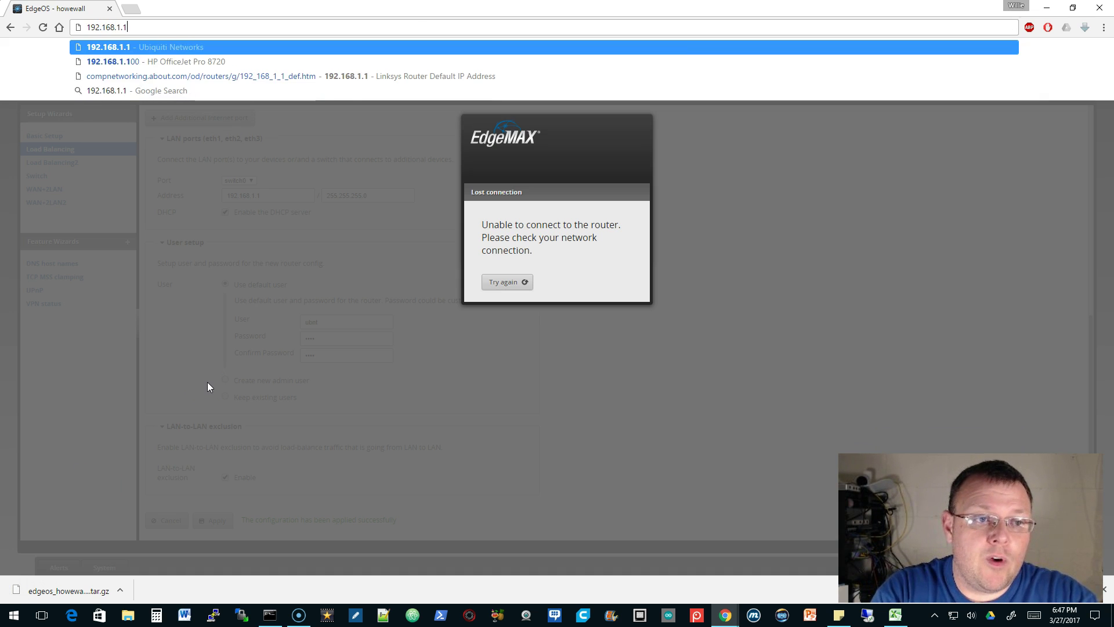
pyautogui.press('Return')
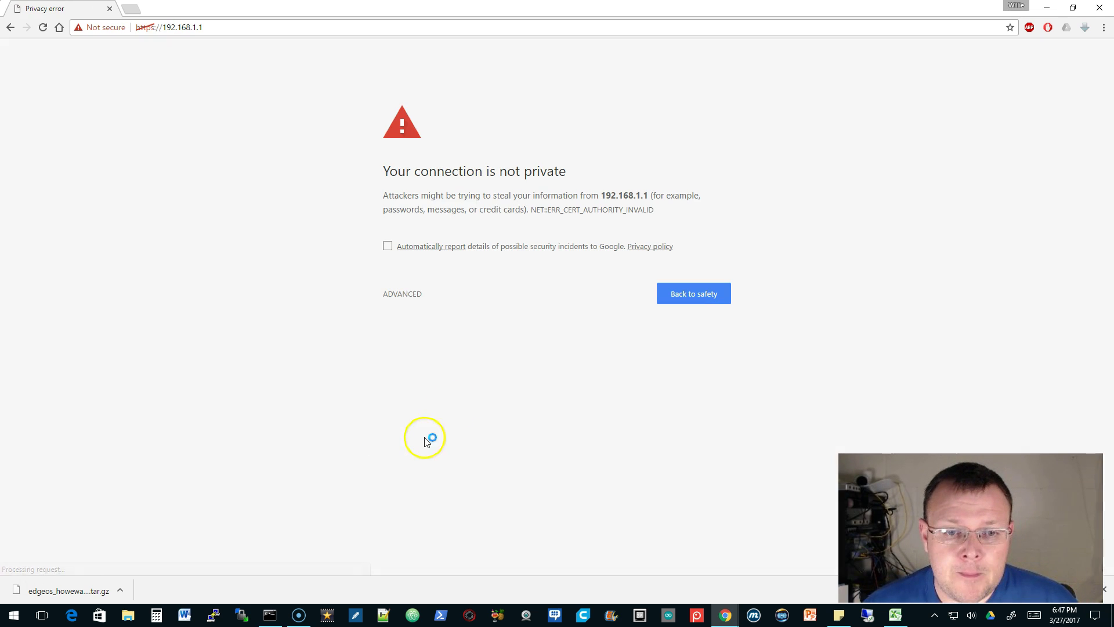
pyautogui.click(411, 294)
pyautogui.click(455, 392)
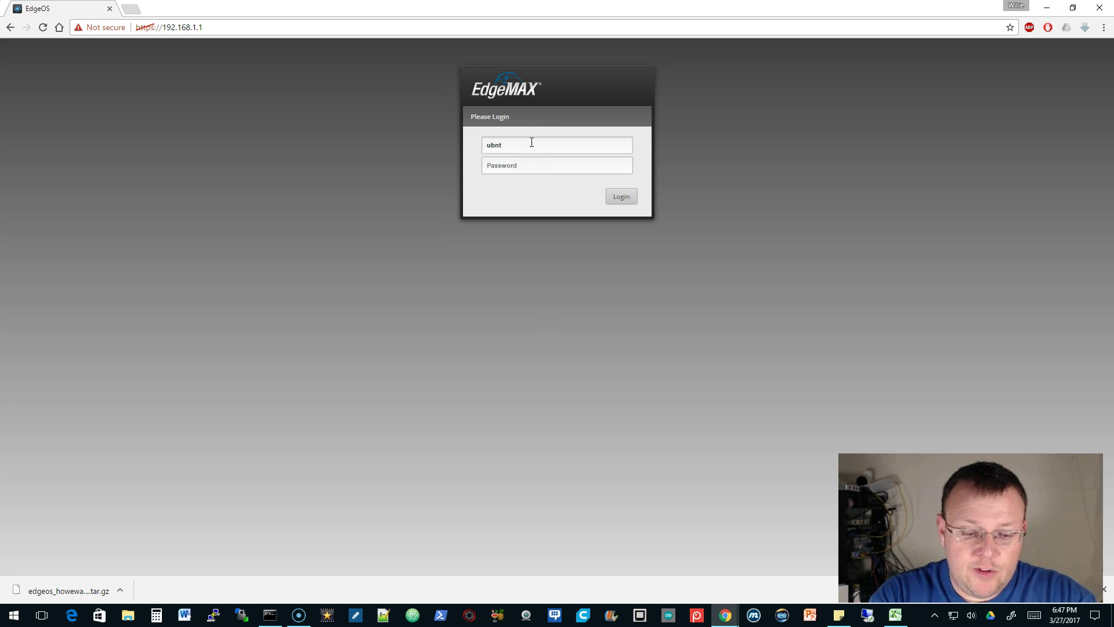
pyautogui.press('Return')
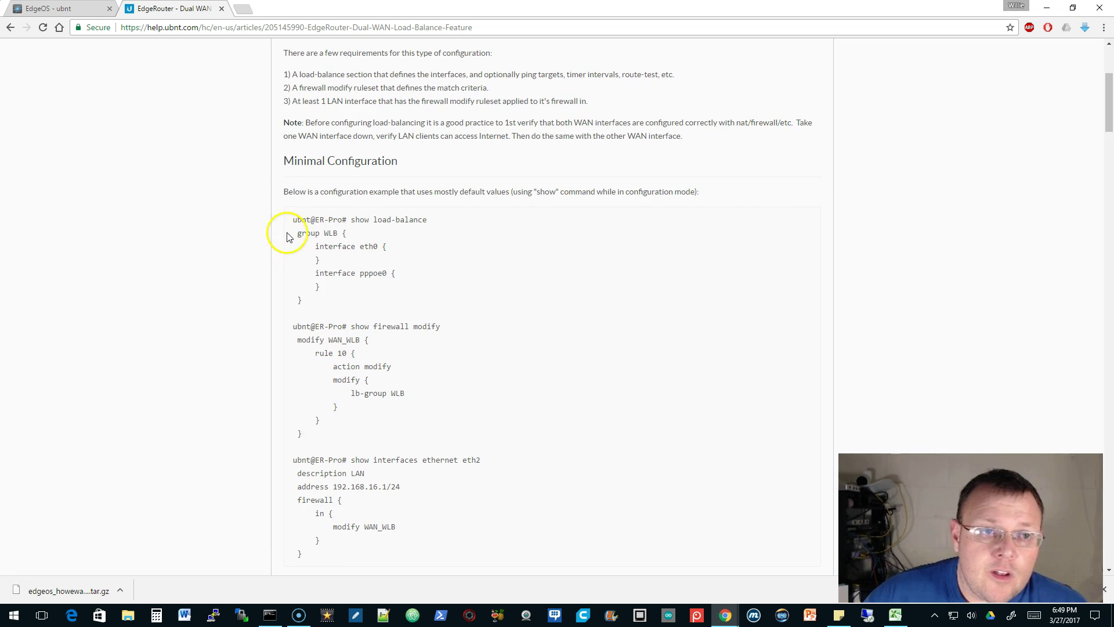
# Read the Dual WAN Load-Balance article down to 'Operation Command: Show', then launch PuTTY
pyautogui.scroll(4, 287, 227)
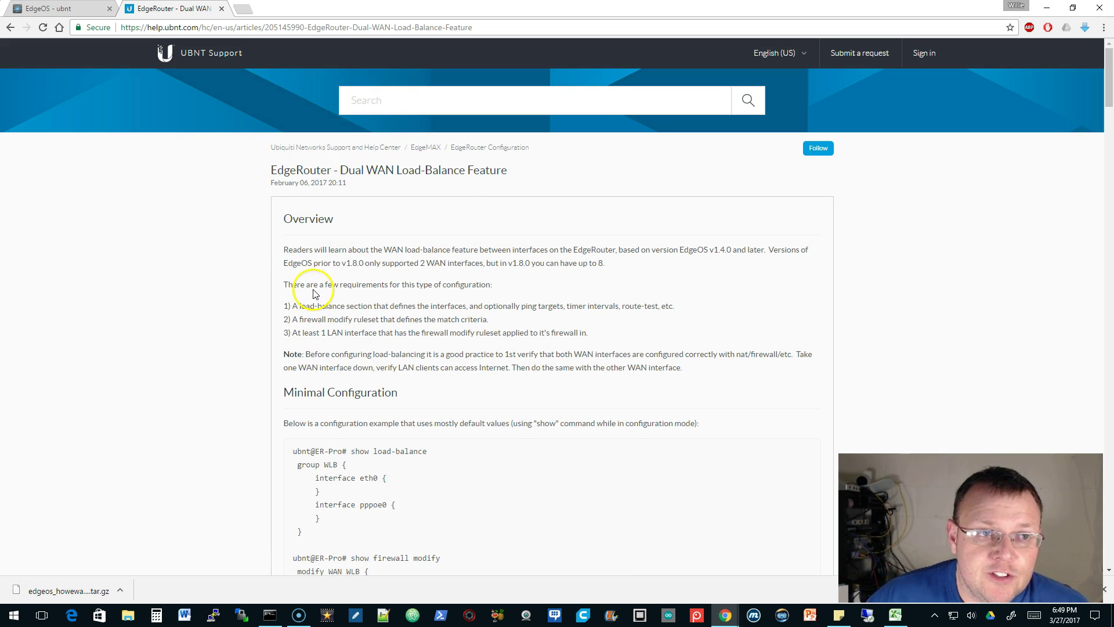
pyautogui.scroll(-4, 368, 288)
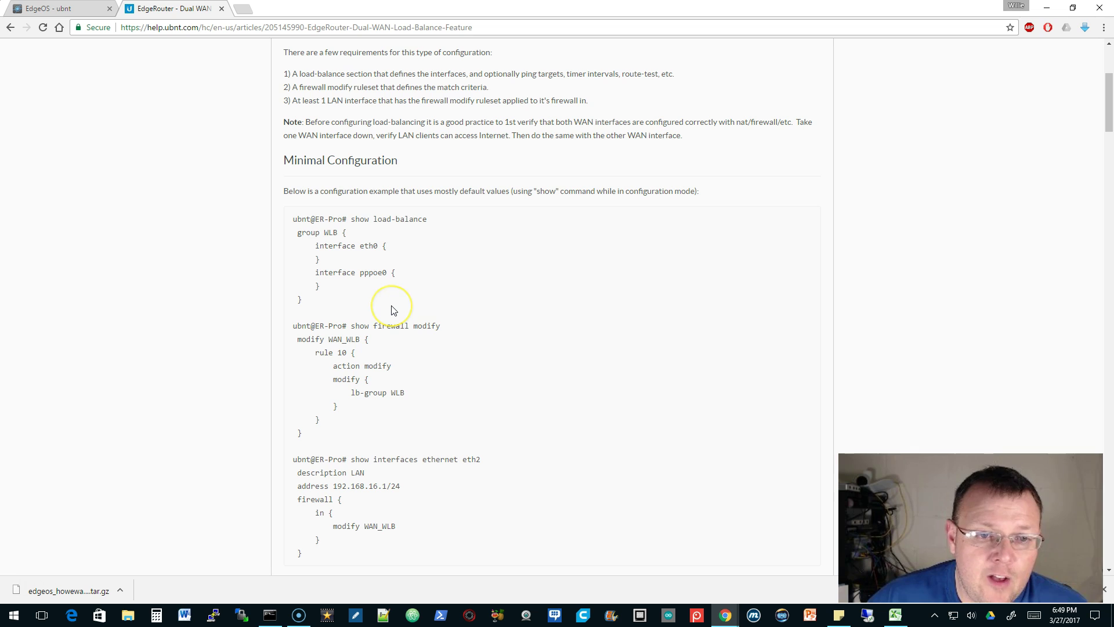
pyautogui.scroll(-7, 392, 309)
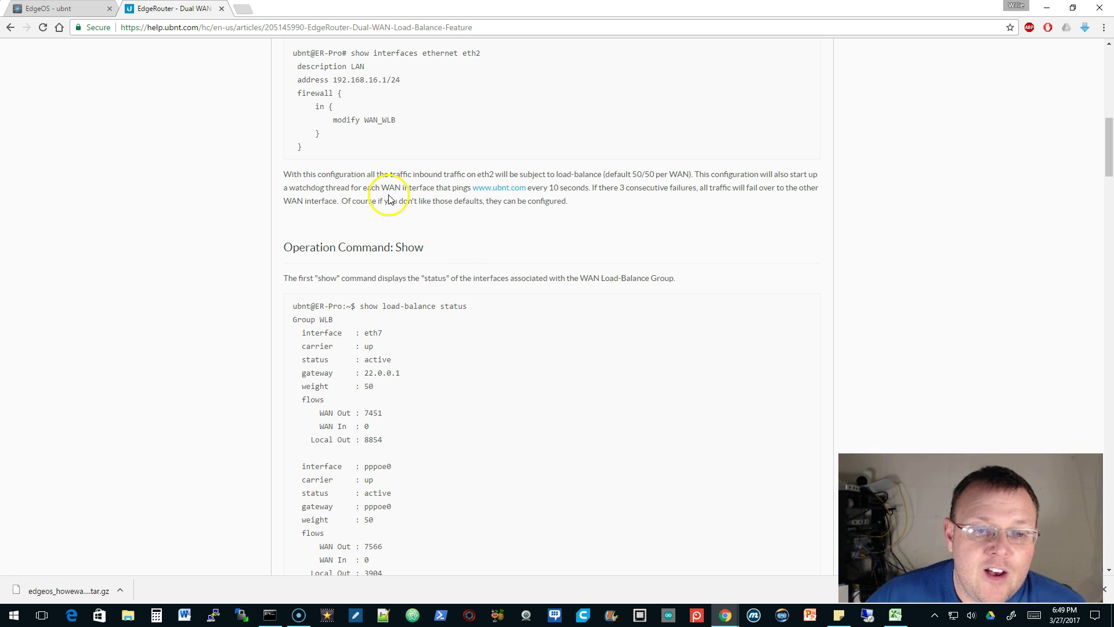
pyautogui.moveTo(497, 200); pyautogui.dragTo(579, 203)
pyautogui.click(580, 203)
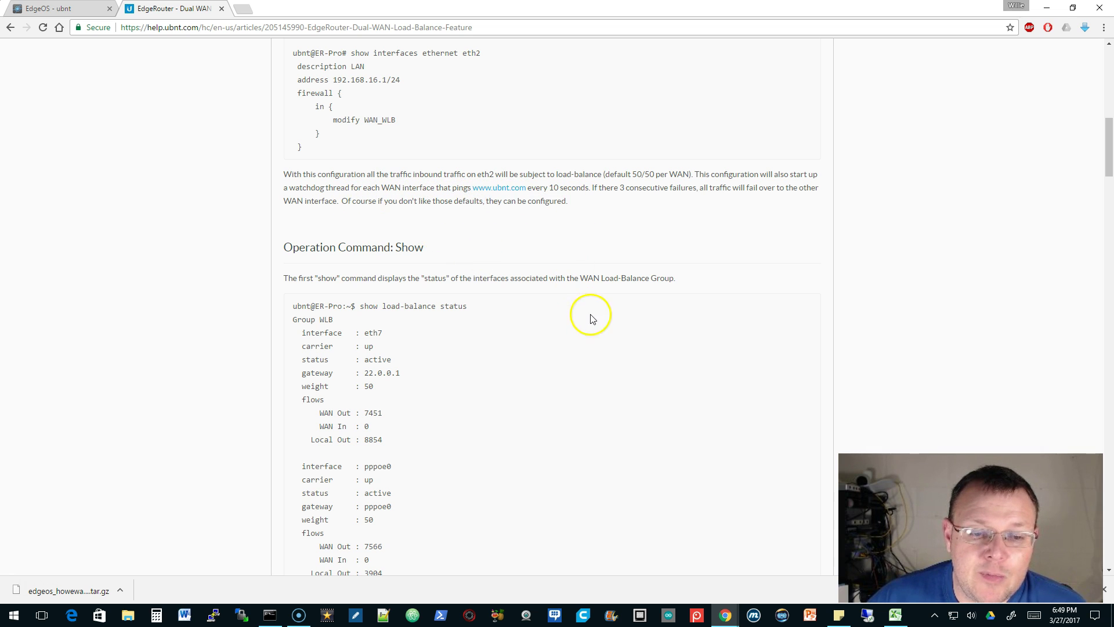
pyautogui.click(213, 615)
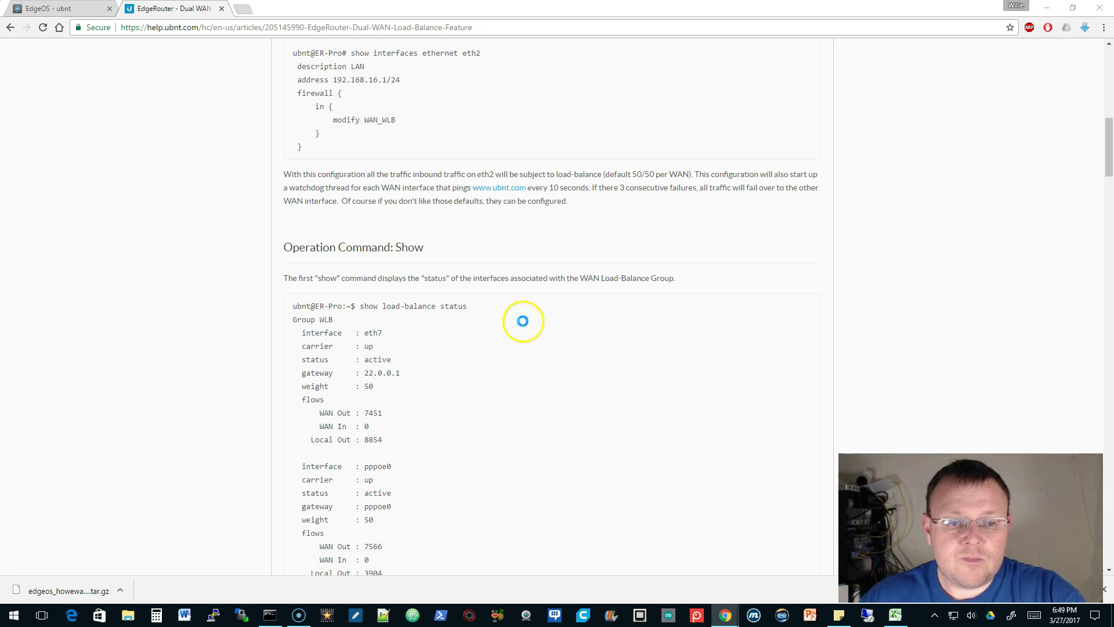
# SSH to 192.168.1.1, accept the host key, and log in with the router username
pyautogui.write('192')
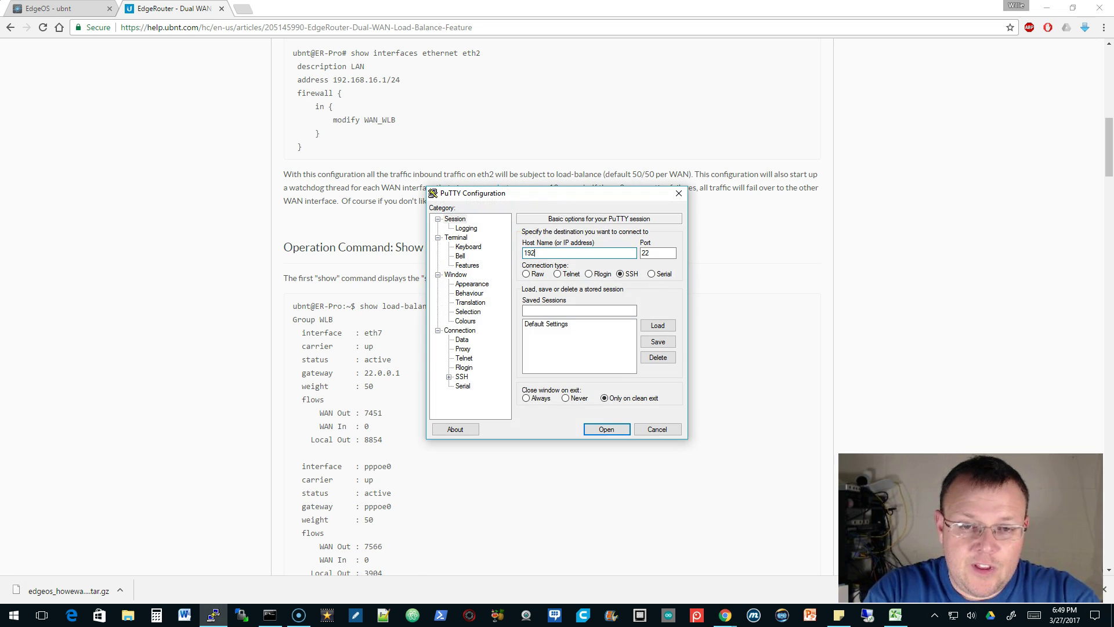
pyautogui.write('.168.1.1')
pyautogui.press('Return')
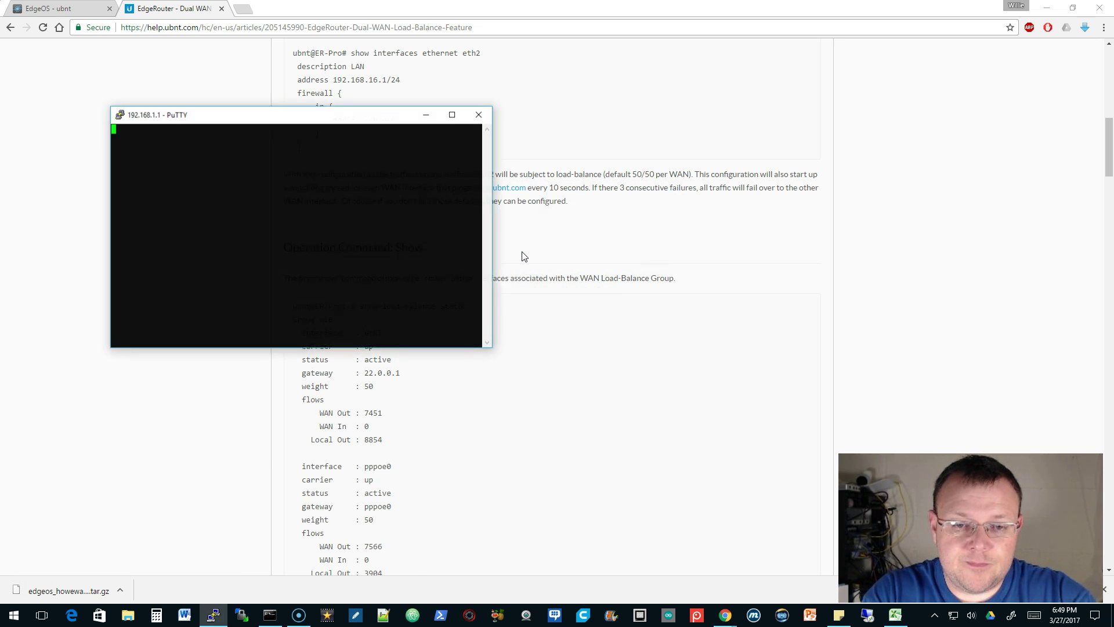
pyautogui.press('Return')
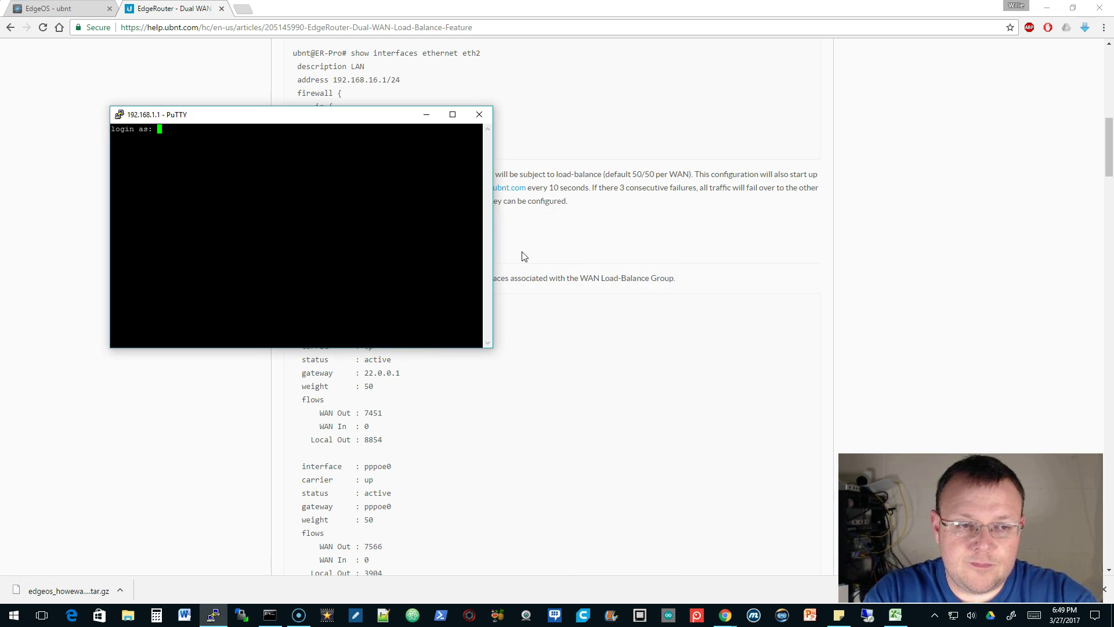
pyautogui.write('ubnt')
pyautogui.press('Return')
pyautogui.press('Return')
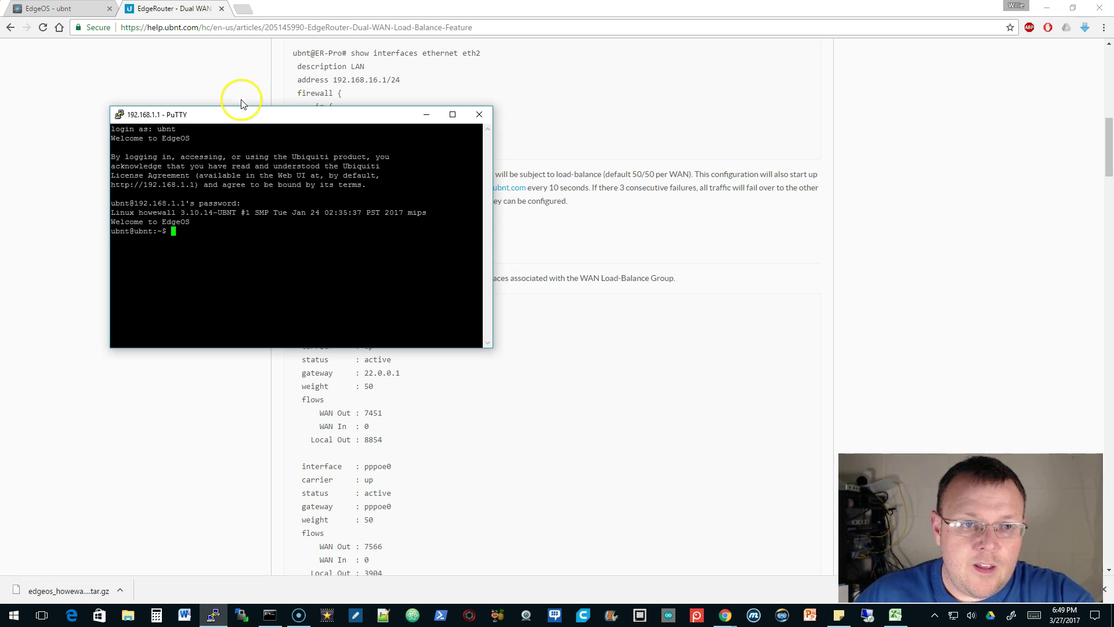
# Move the terminal beside the article and begin a 'show lo' command with Tab completion
pyautogui.moveTo(243, 110); pyautogui.dragTo(721, 111)
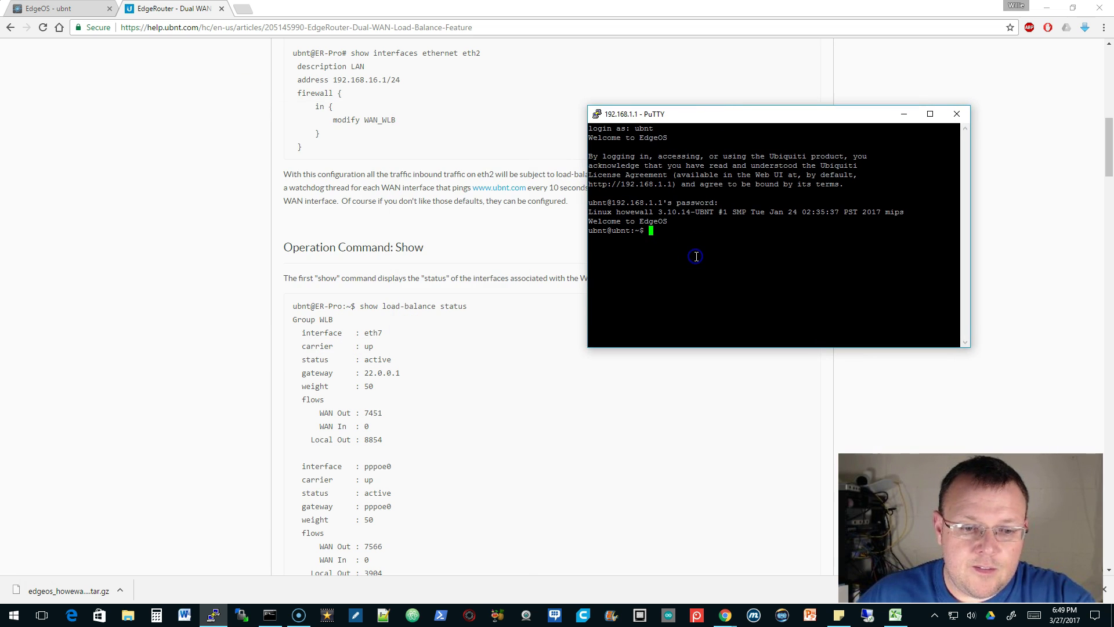
pyautogui.write('show l')
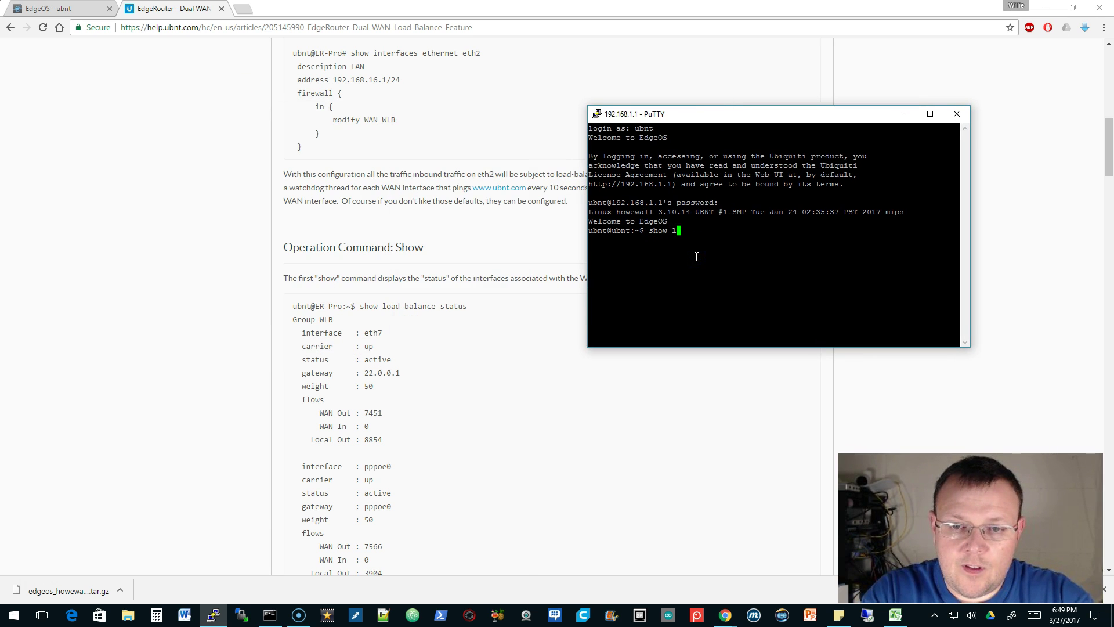
pyautogui.write('o')
pyautogui.press('Tab')
pyautogui.press('Tab')
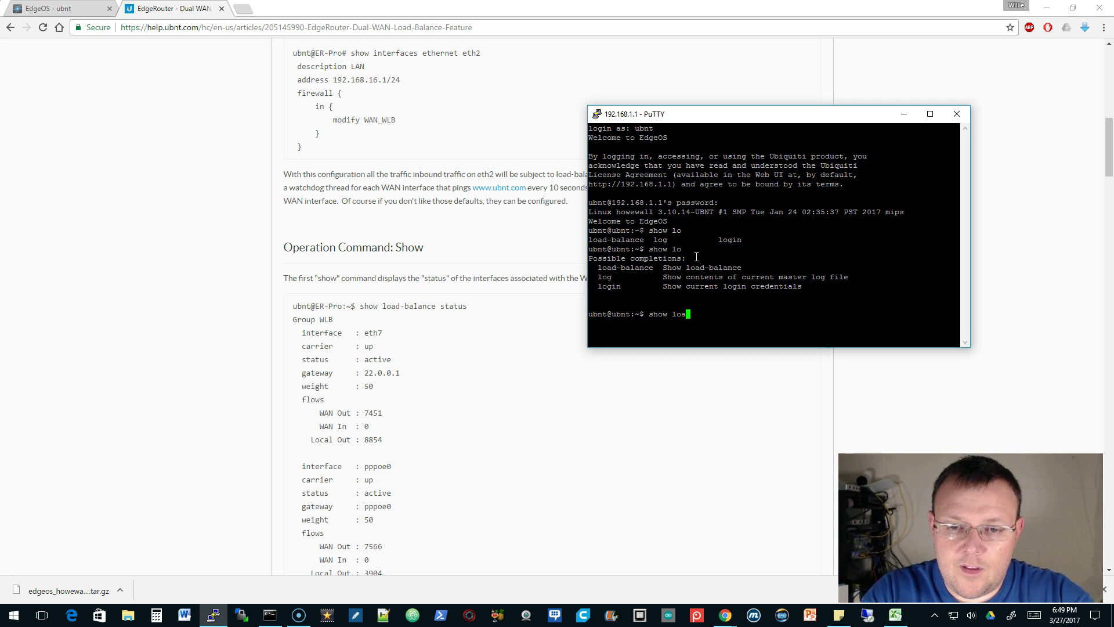
# Run 'show load-balance watchdog' to display eth0 and eth4 watchdog status
pyautogui.write('ad-b')
pyautogui.press('Tab')
pyautogui.press('Tab')
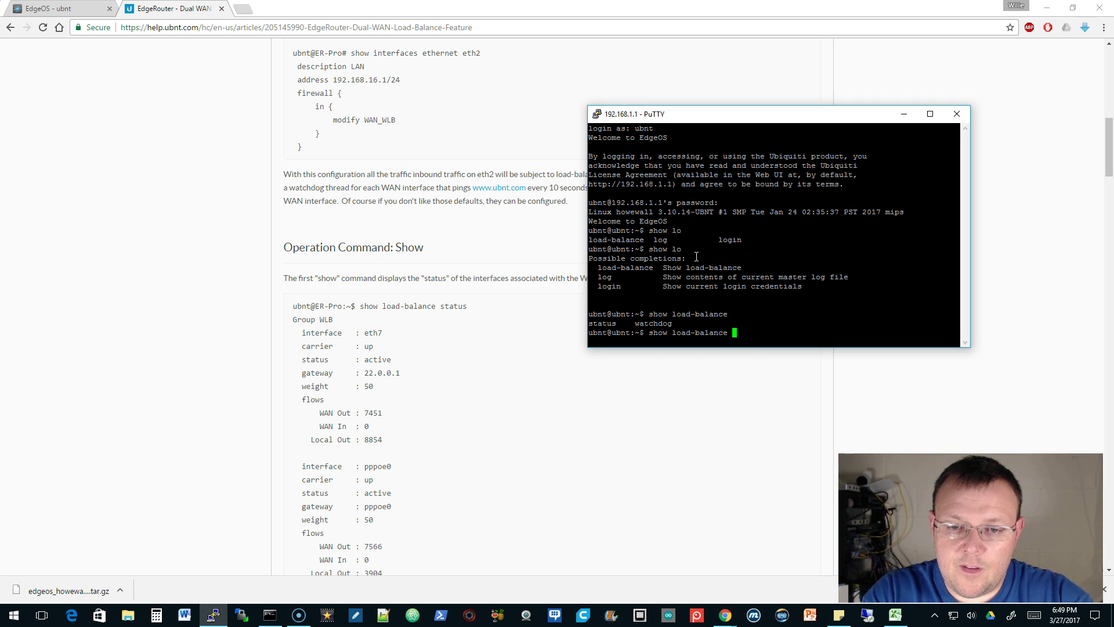
pyautogui.write('watch')
pyautogui.press('Tab')
pyautogui.press('Return')
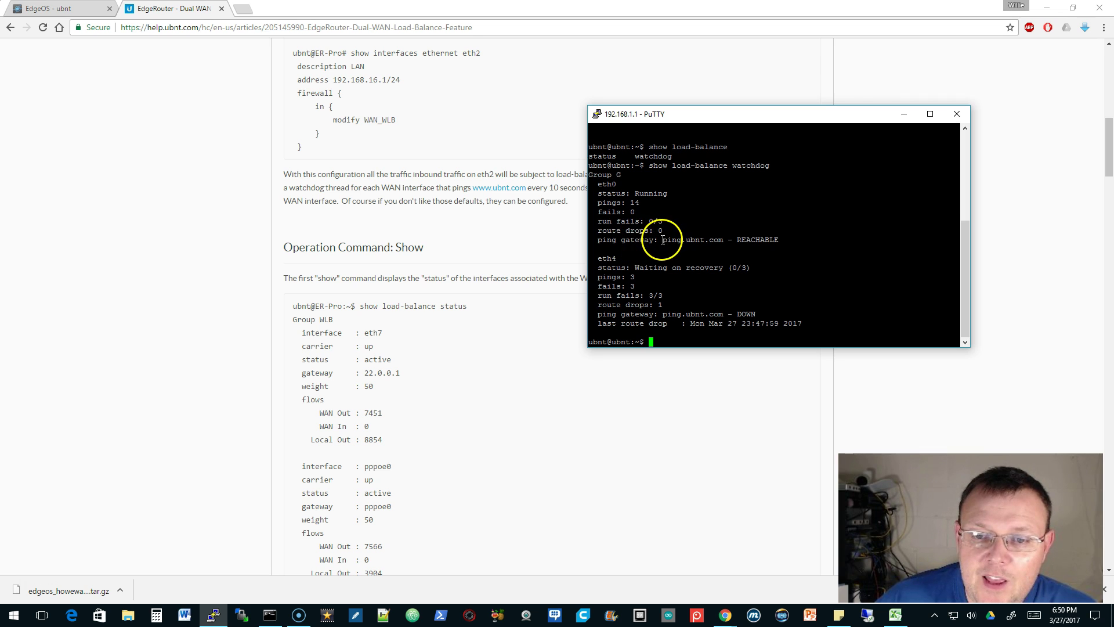
# Highlight eth0's ping target ping.ubnt.com in the watchdog output
pyautogui.moveTo(663, 240); pyautogui.dragTo(727, 240)
pyautogui.click(688, 240)
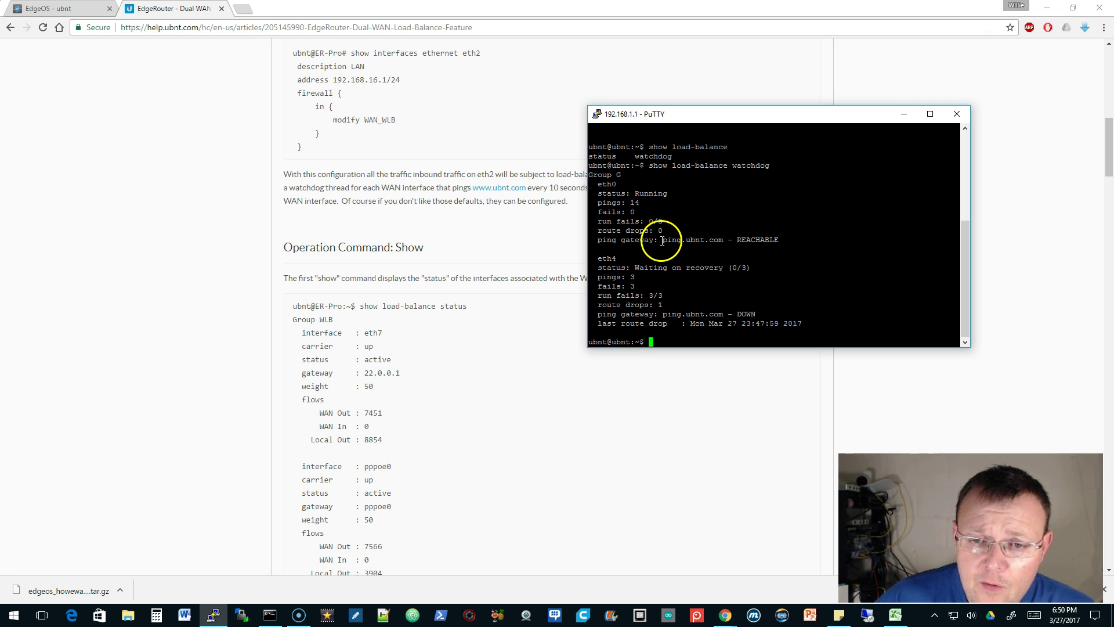
pyautogui.moveTo(661, 240); pyautogui.dragTo(727, 241)
pyautogui.click(727, 241)
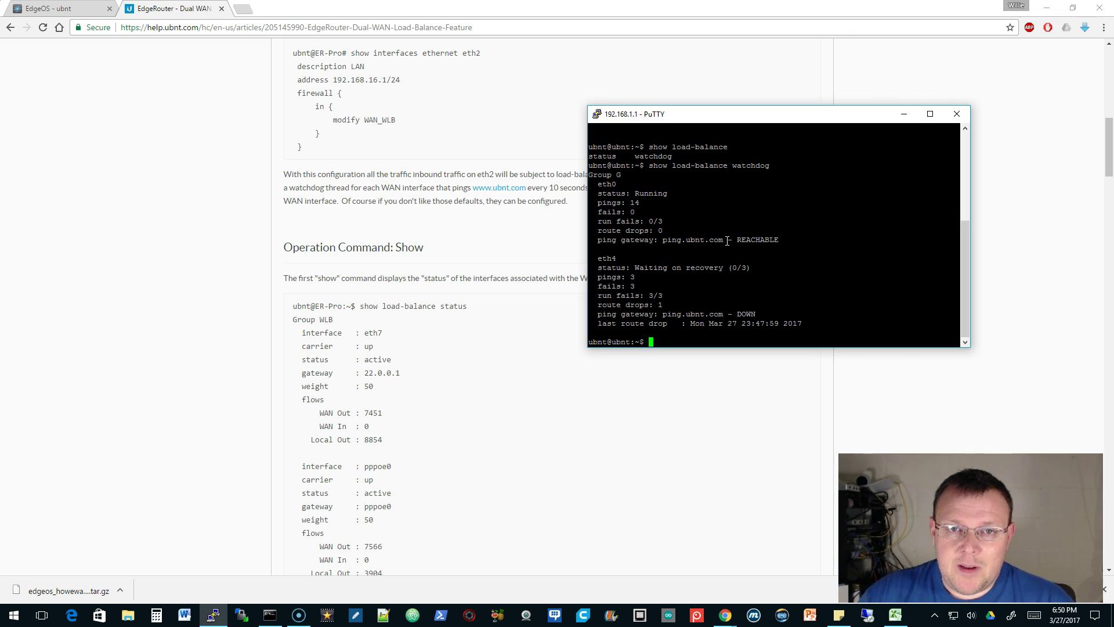
pyautogui.click(662, 238)
pyautogui.moveTo(662, 238); pyautogui.dragTo(725, 240)
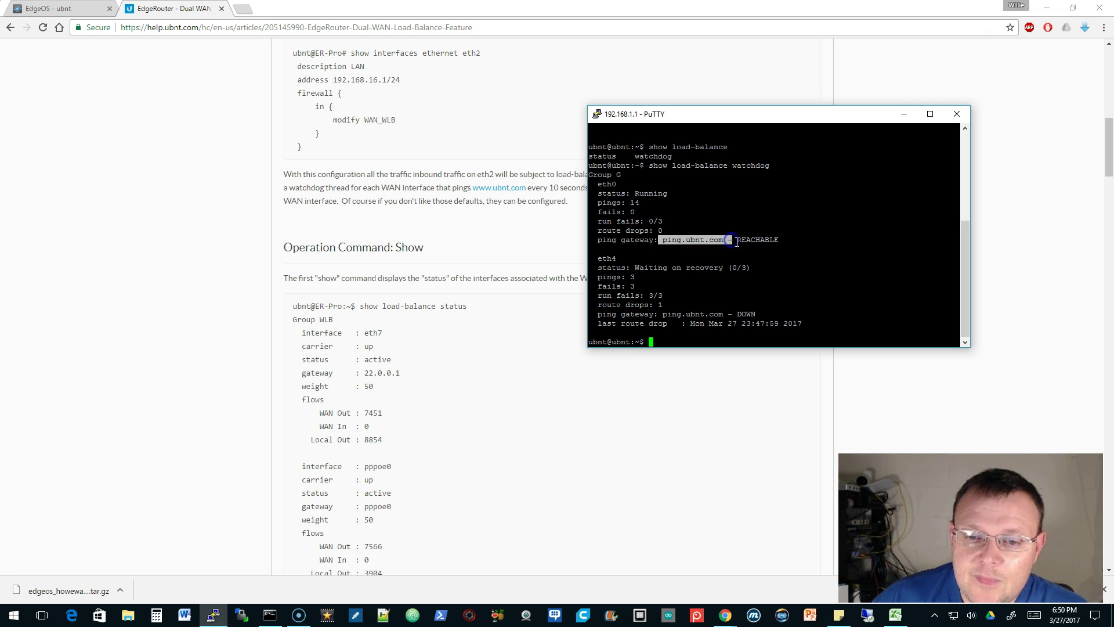
pyautogui.click(694, 242)
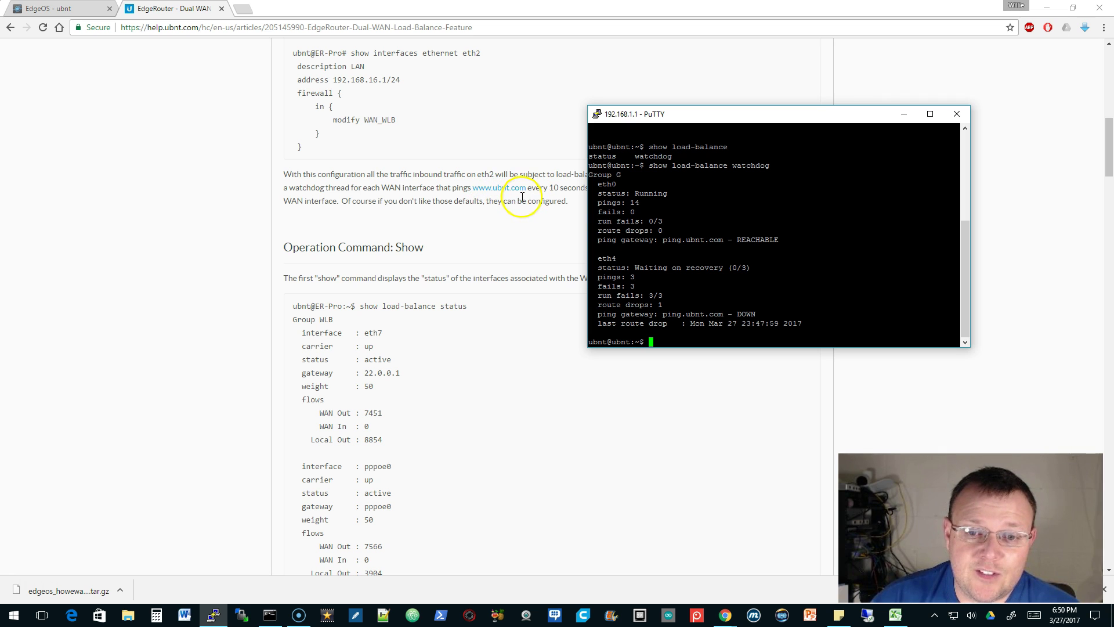
# Scroll the help article to the load-balance Configuration Options, then focus the PuTTY terminal
pyautogui.scroll(1, 398, 249)
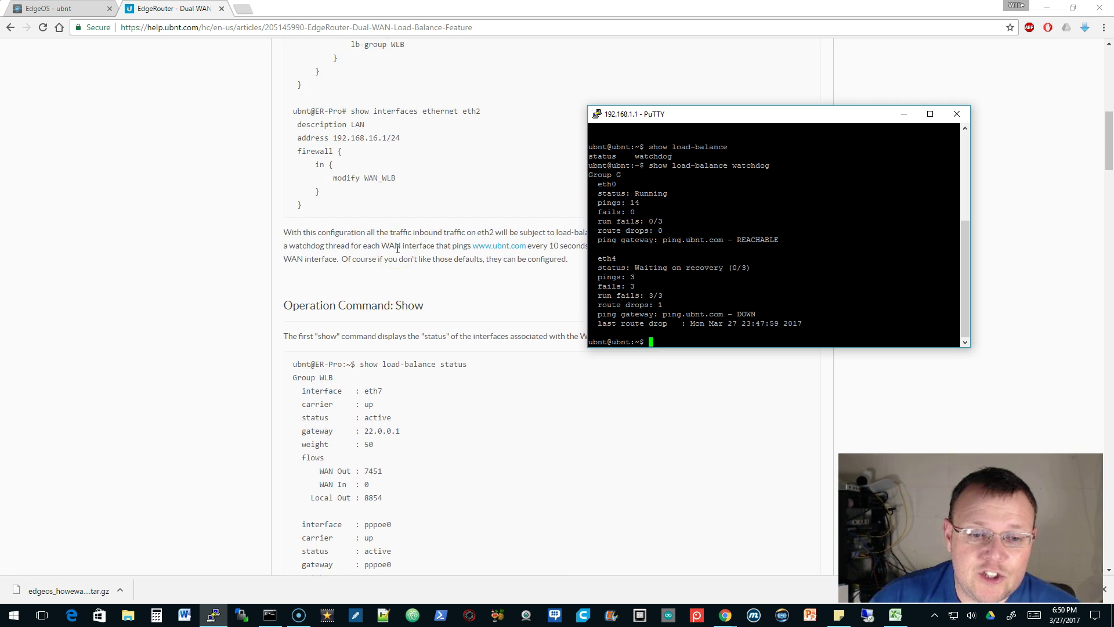
pyautogui.scroll(-7, 399, 247)
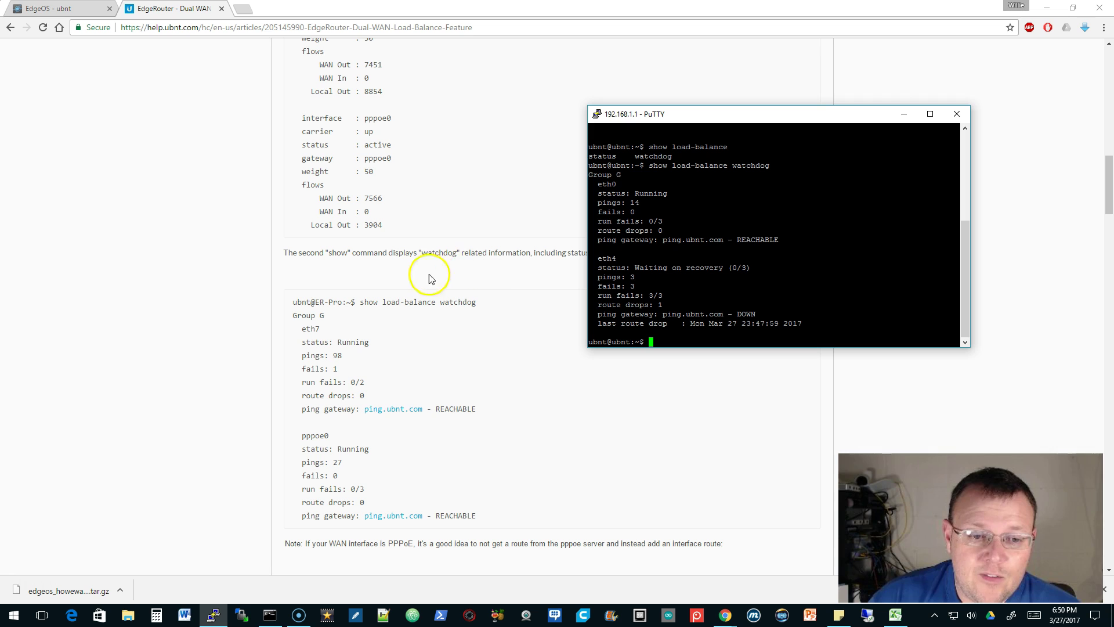
pyautogui.scroll(-3, 472, 318)
pyautogui.scroll(-8, 473, 319)
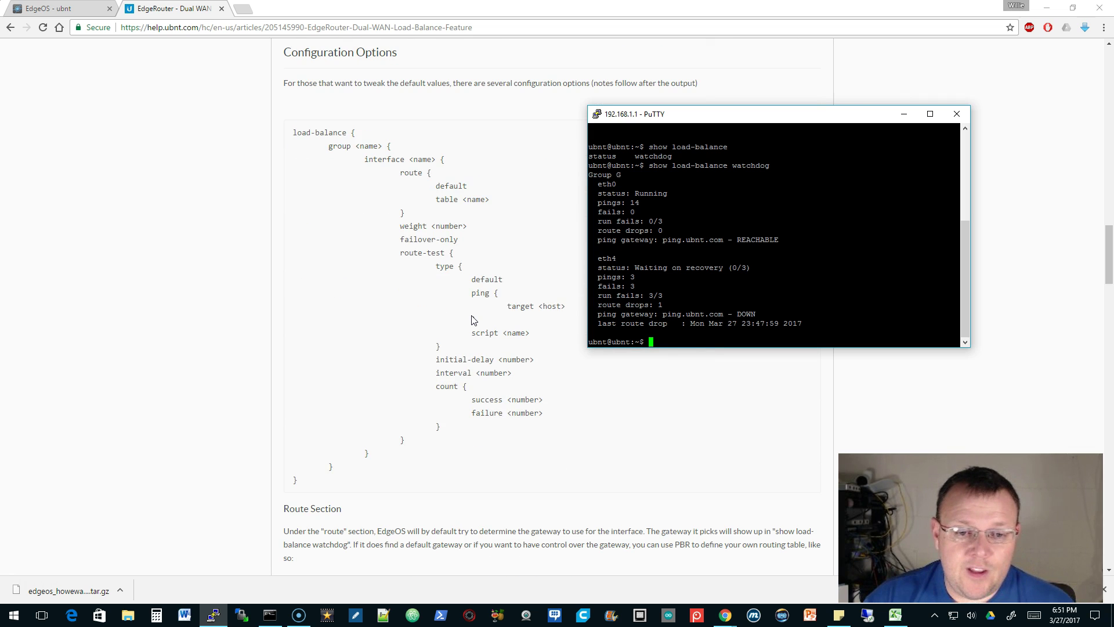
pyautogui.scroll(2, 472, 318)
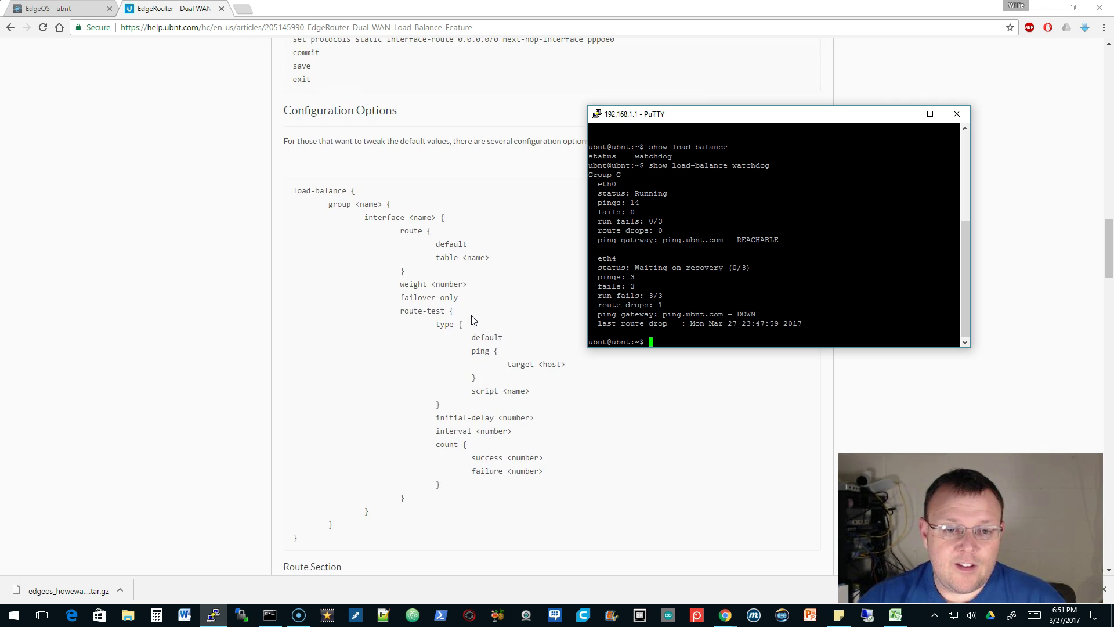
pyautogui.click(708, 281)
pyautogui.click(764, 241)
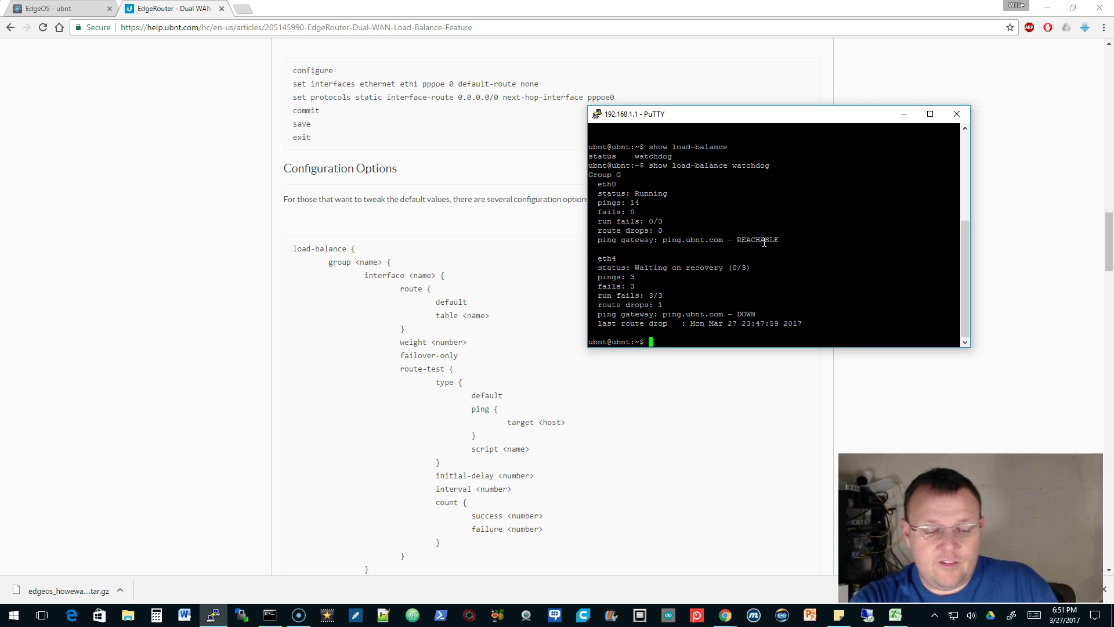
# Enter configure mode and build a set command for load-balance group G interface eth0
pyautogui.write('configure')
pyautogui.press('Return')
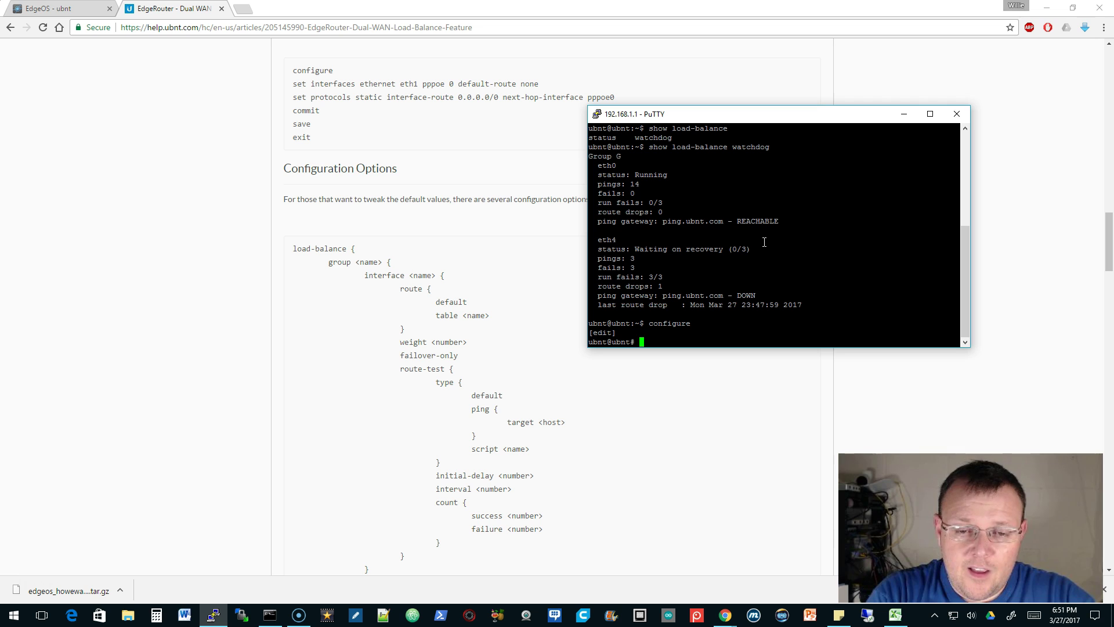
pyautogui.write('set loa')
pyautogui.press('Tab')
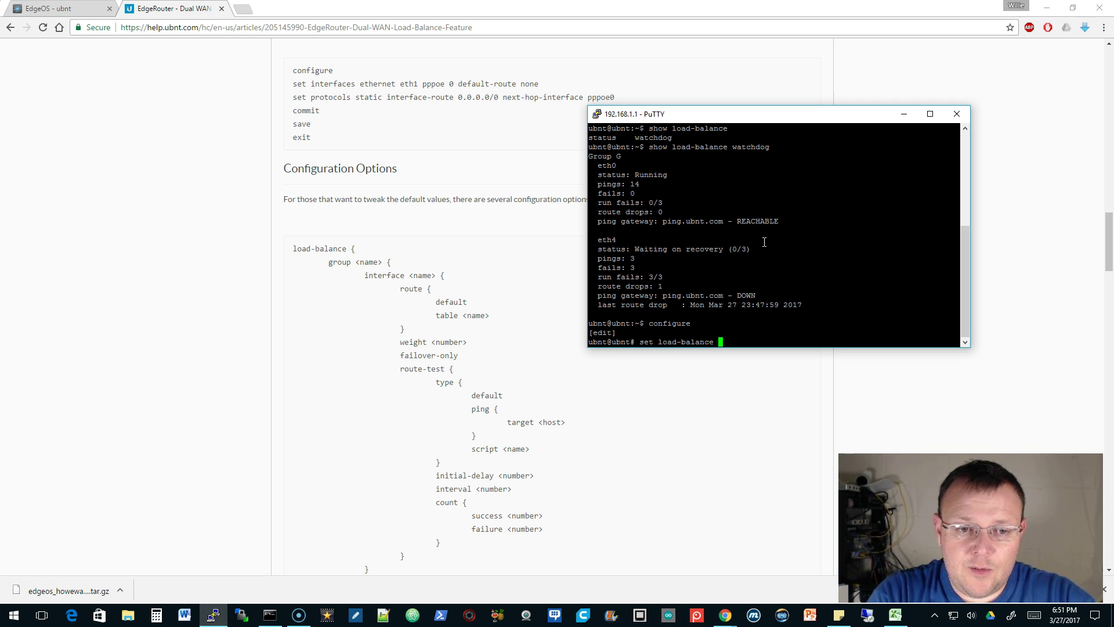
pyautogui.write('group')
pyautogui.press('Tab')
pyautogui.press('Tab')
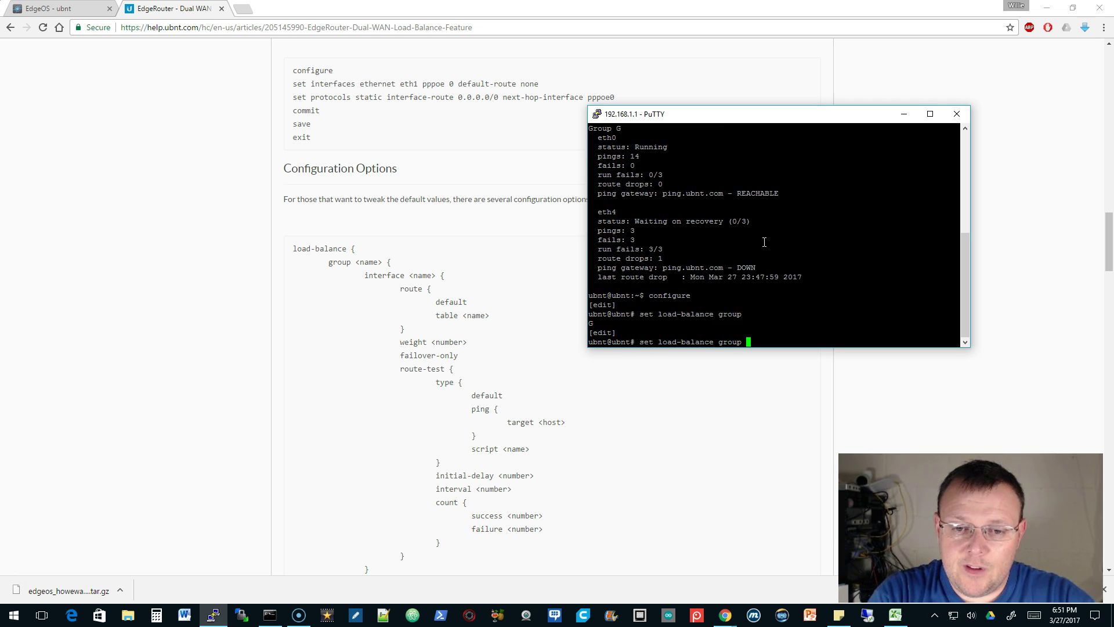
pyautogui.write('G')
pyautogui.press('Tab')
pyautogui.press('Tab')
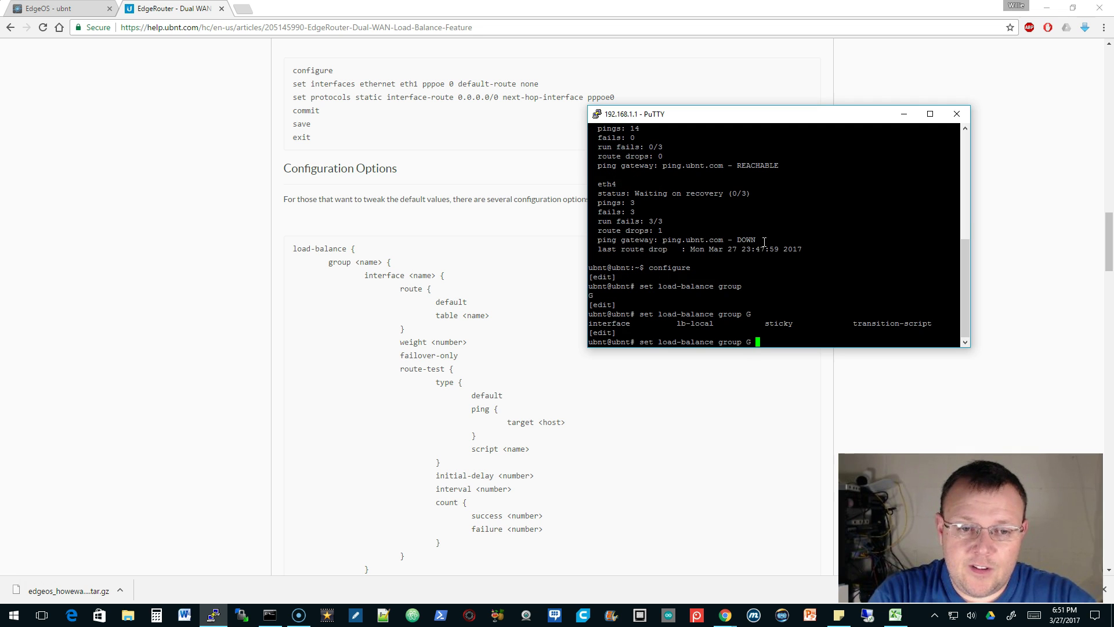
pyautogui.write('in')
pyautogui.press('Tab')
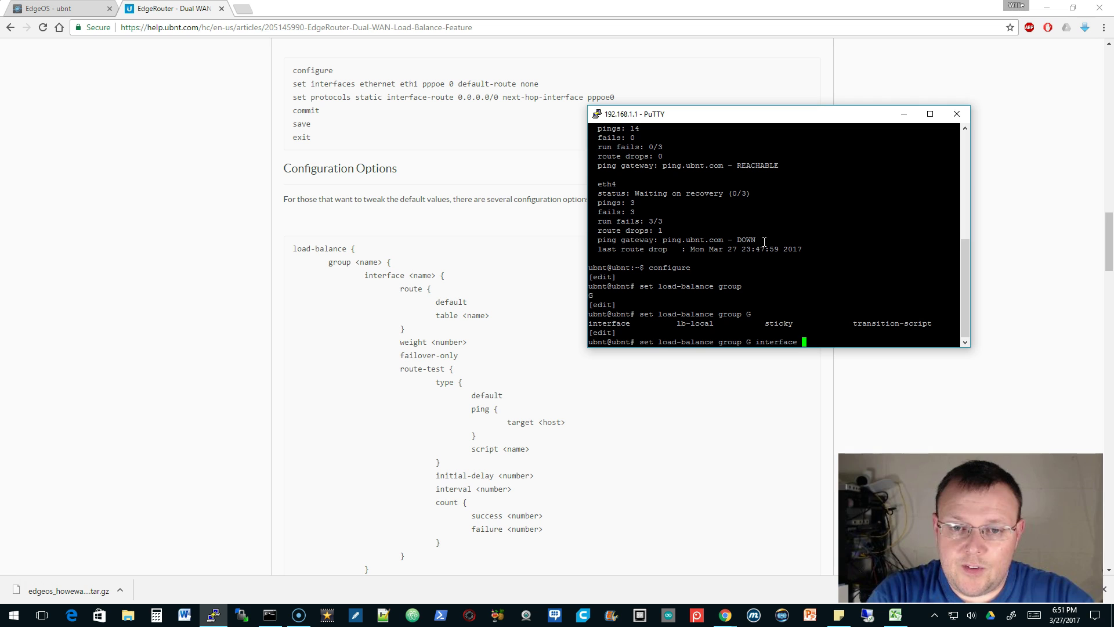
pyautogui.write('eth0')
pyautogui.press('Tab')
pyautogui.press('Tab')
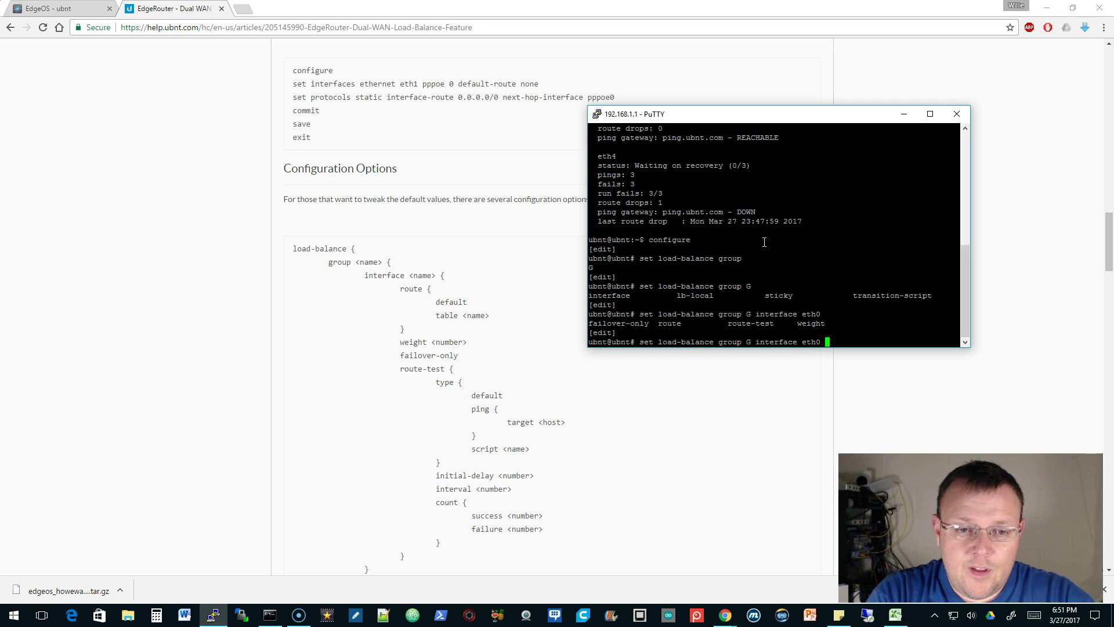
# Set eth0's route-test type to ping with target 8.8.8.8
pyautogui.write('ro')
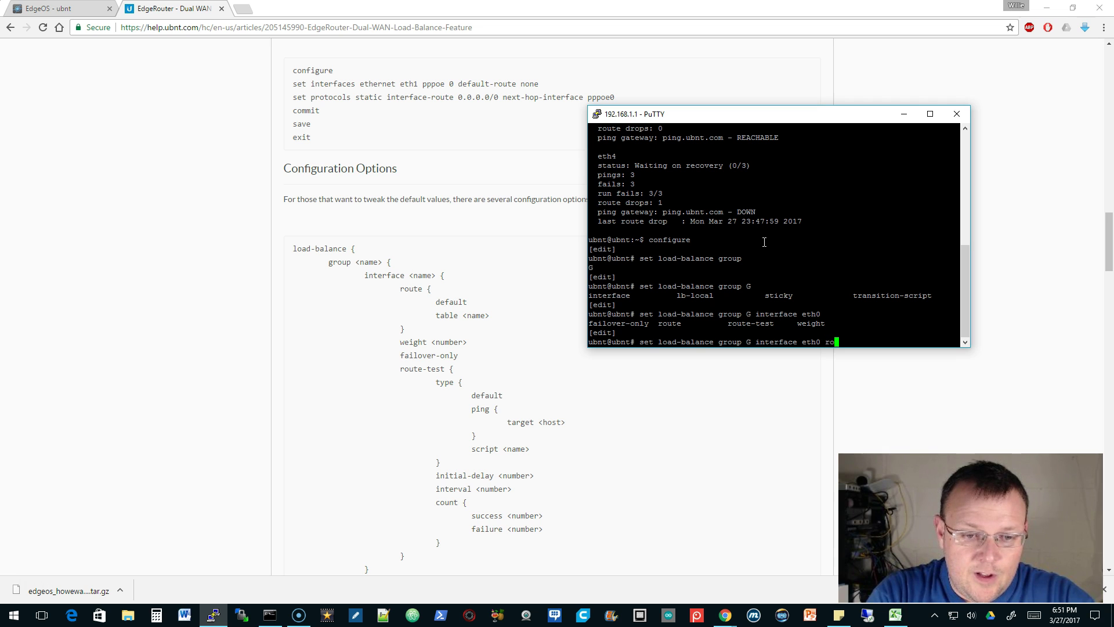
pyautogui.write('ute ')
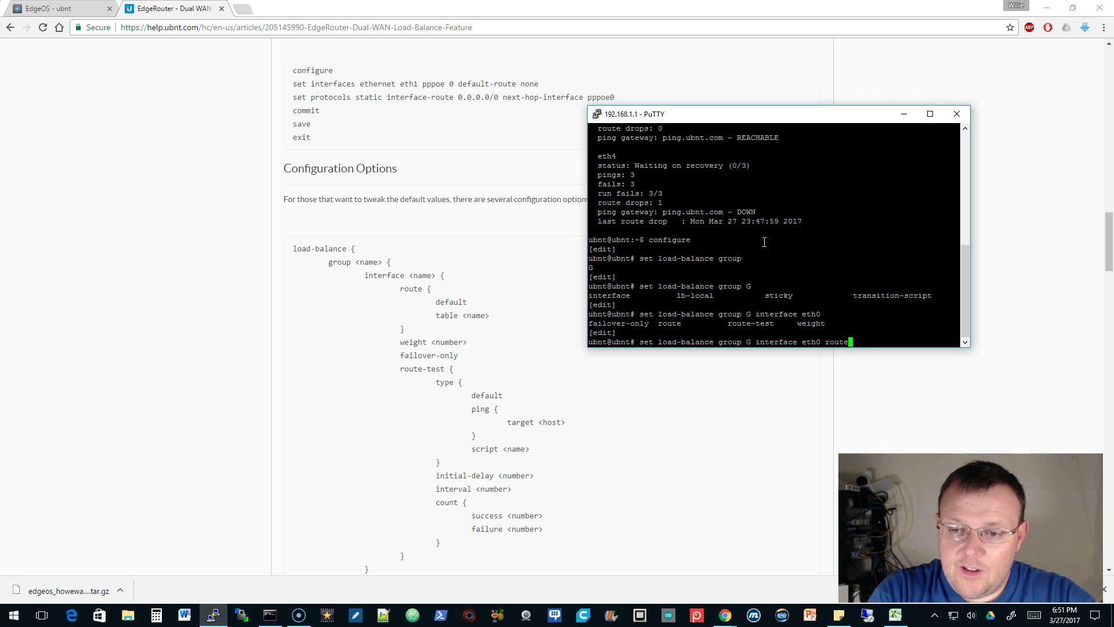
pyautogui.write('-test')
pyautogui.press('Tab')
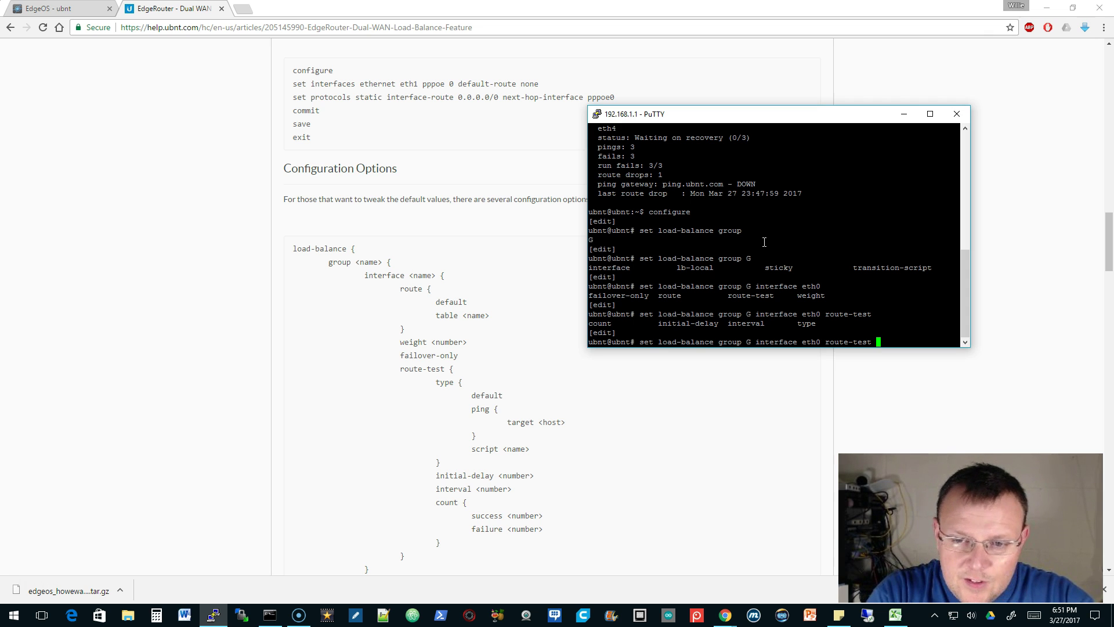
pyautogui.write('type')
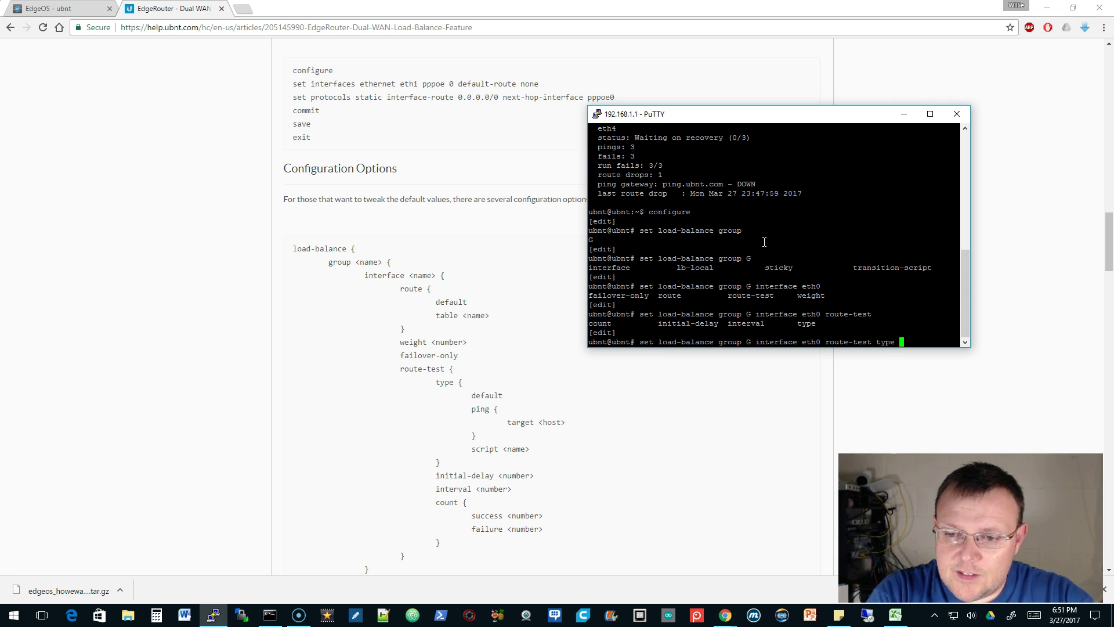
pyautogui.press('Tab')
pyautogui.write('ping')
pyautogui.press('Tab')
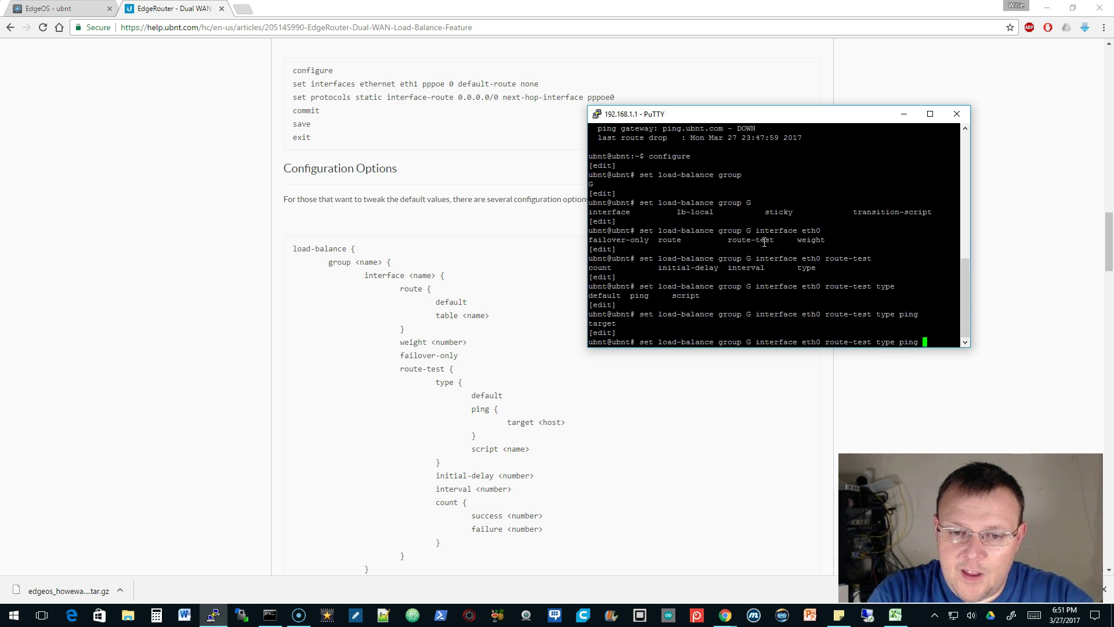
pyautogui.write('target ')
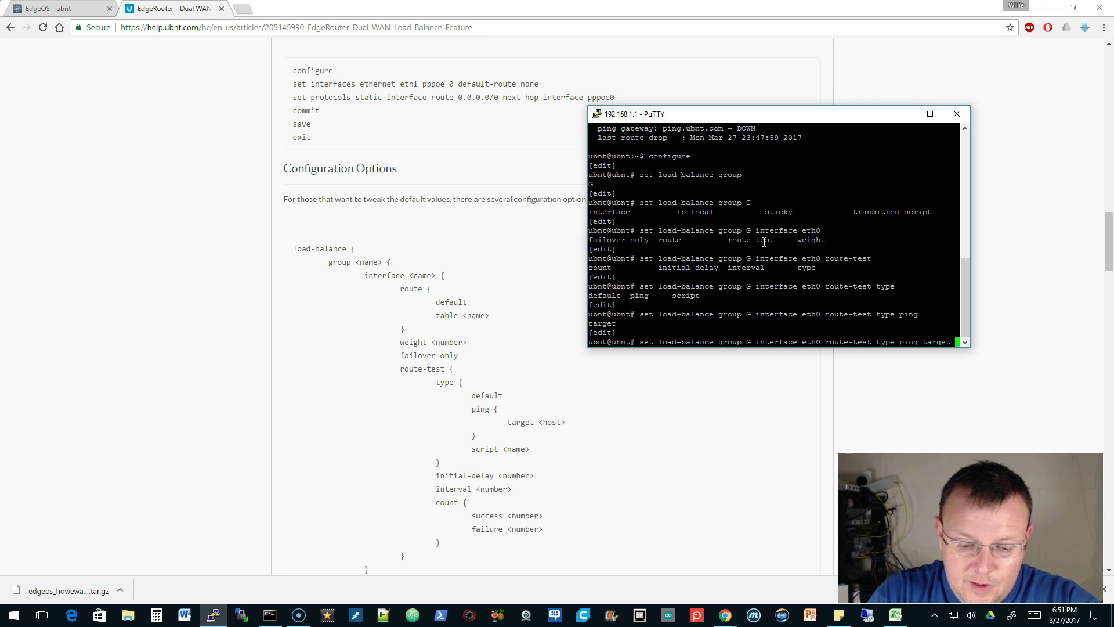
pyautogui.write('8.8.8.8')
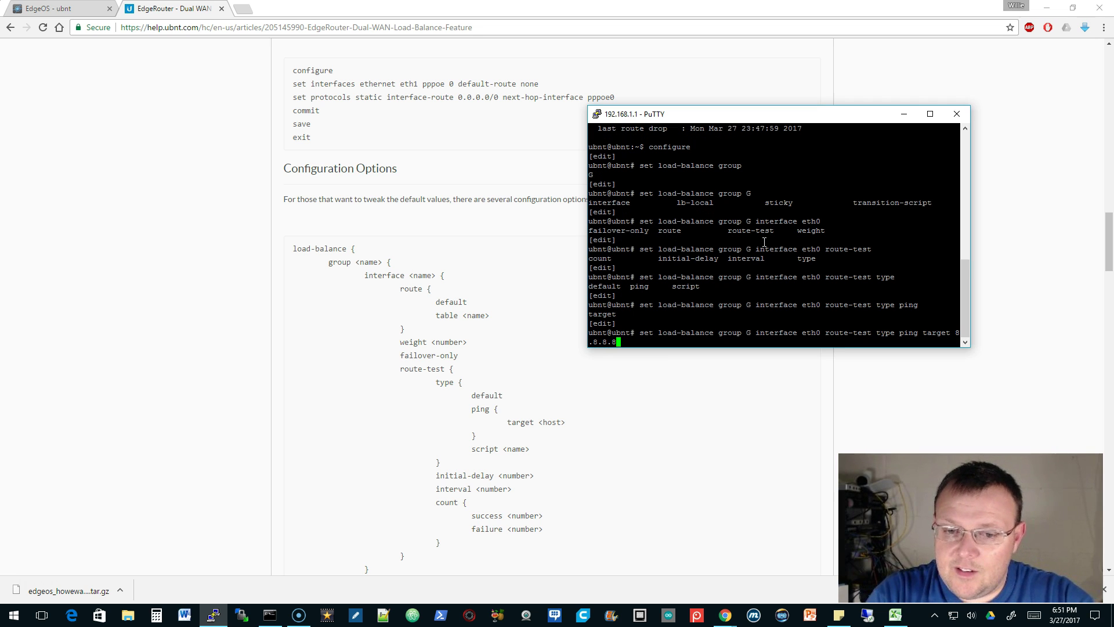
pyautogui.press('Return')
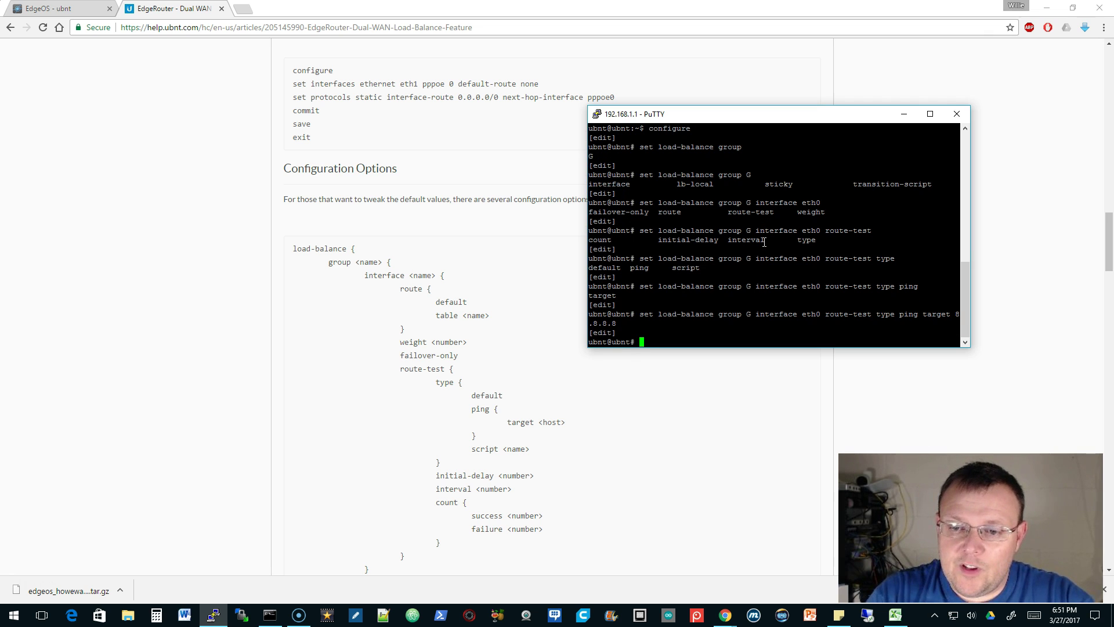
# Apply the same 8.8.8.8 ping target to eth4, then commit and save
pyautogui.press('Up')
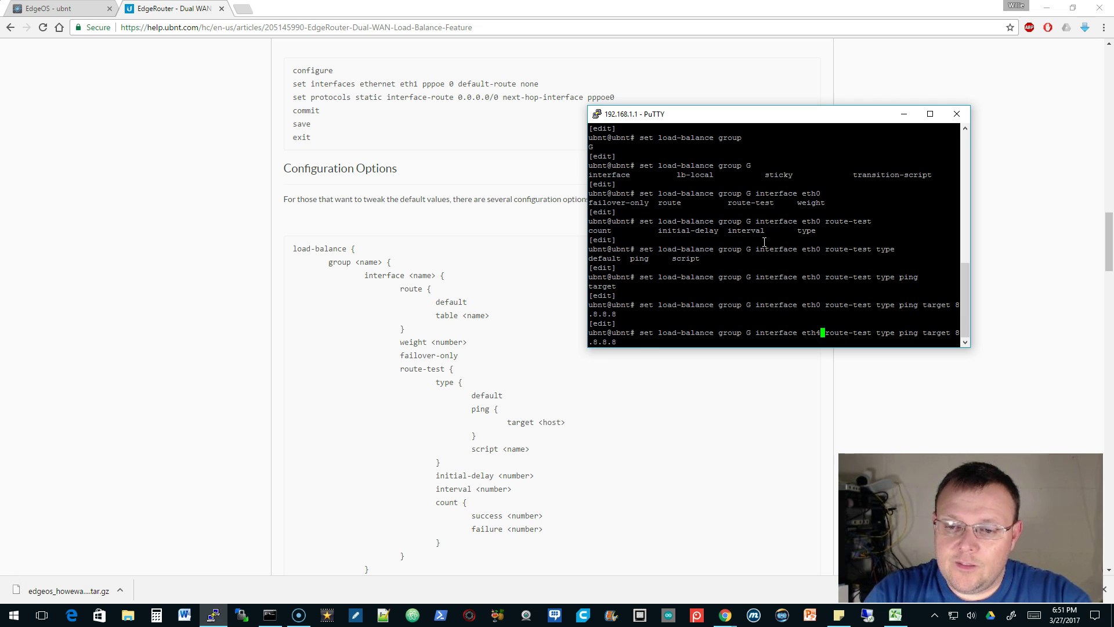
pyautogui.press('Return')
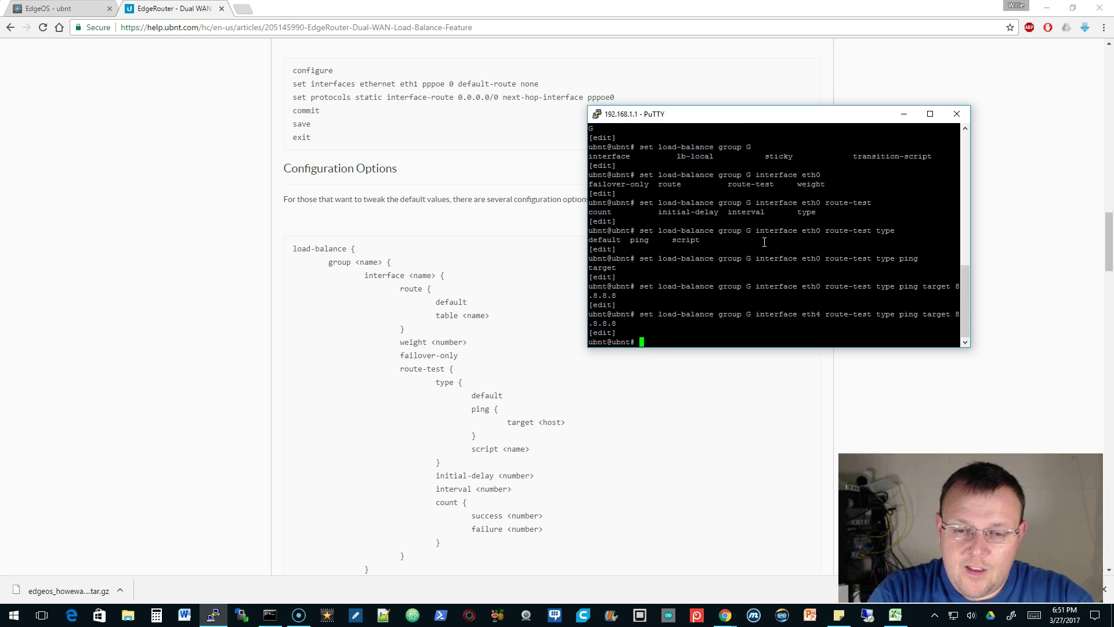
pyautogui.write('commit')
pyautogui.press('Return')
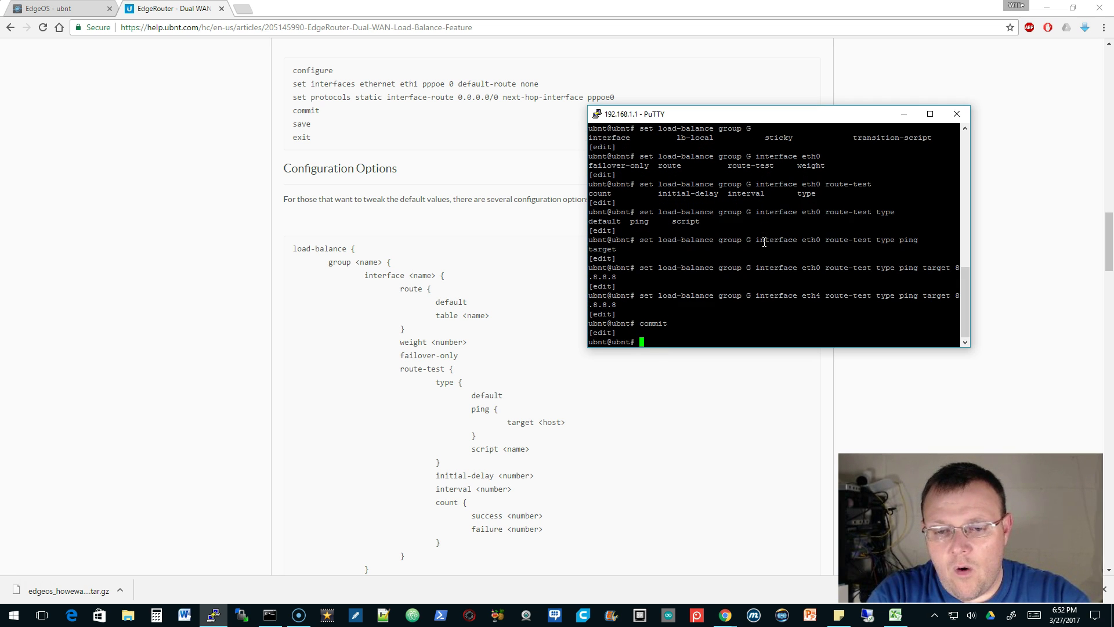
pyautogui.write('save')
pyautogui.press('Return')
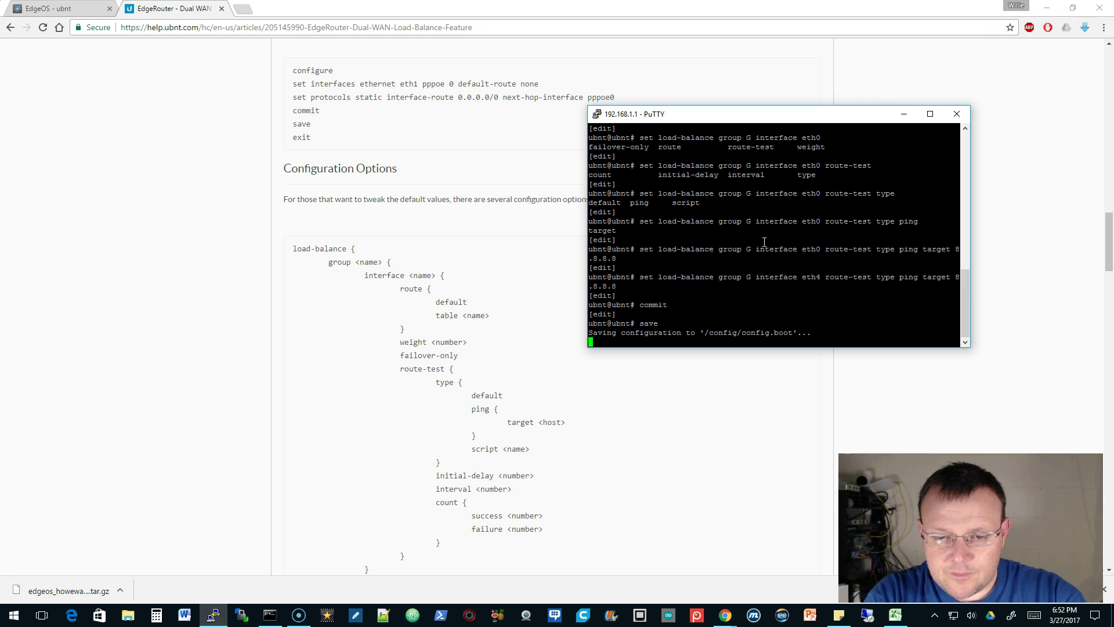
# Exit configure mode and show the watchdog, marking eth0's new 8.8.8.8 ping gateway
pyautogui.write('exi')
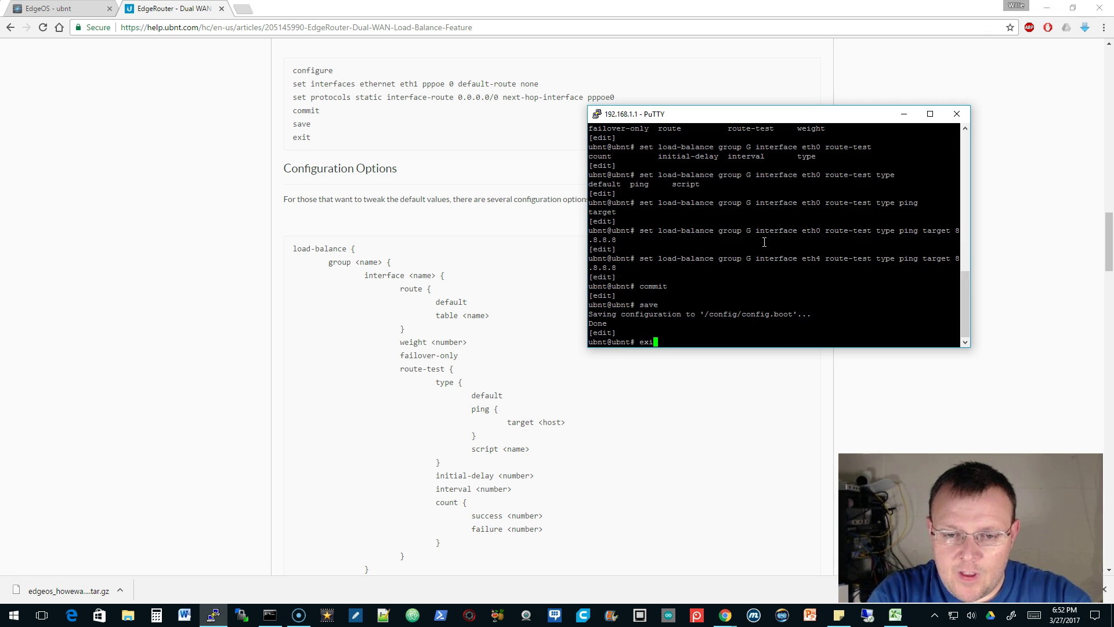
pyautogui.write('t')
pyautogui.press('Return')
pyautogui.write('show load-balance watchdog')
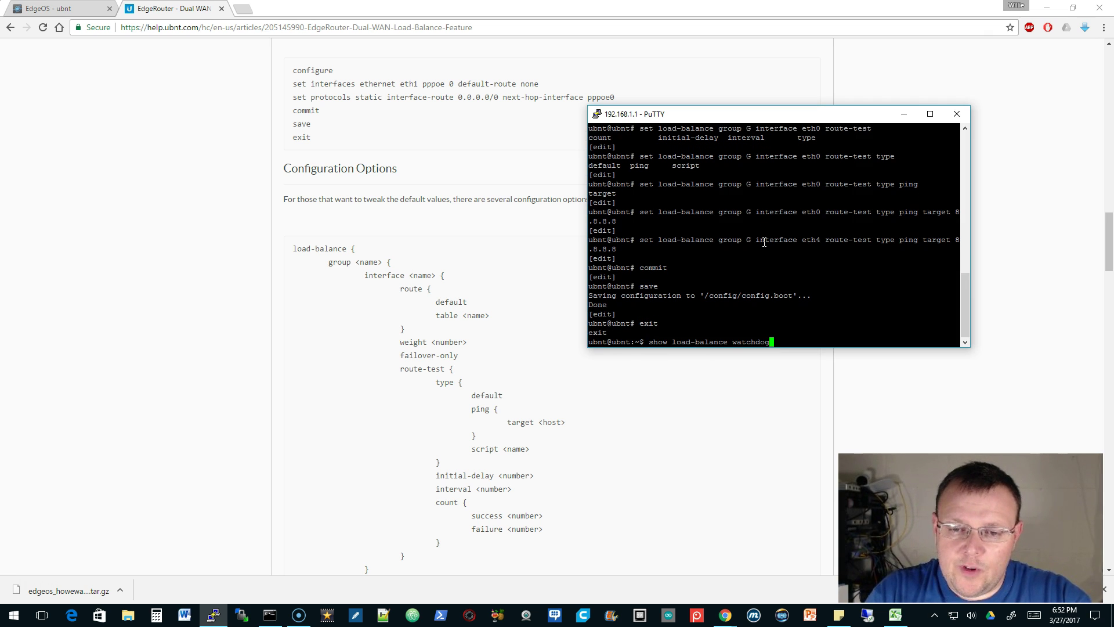
pyautogui.press('Return')
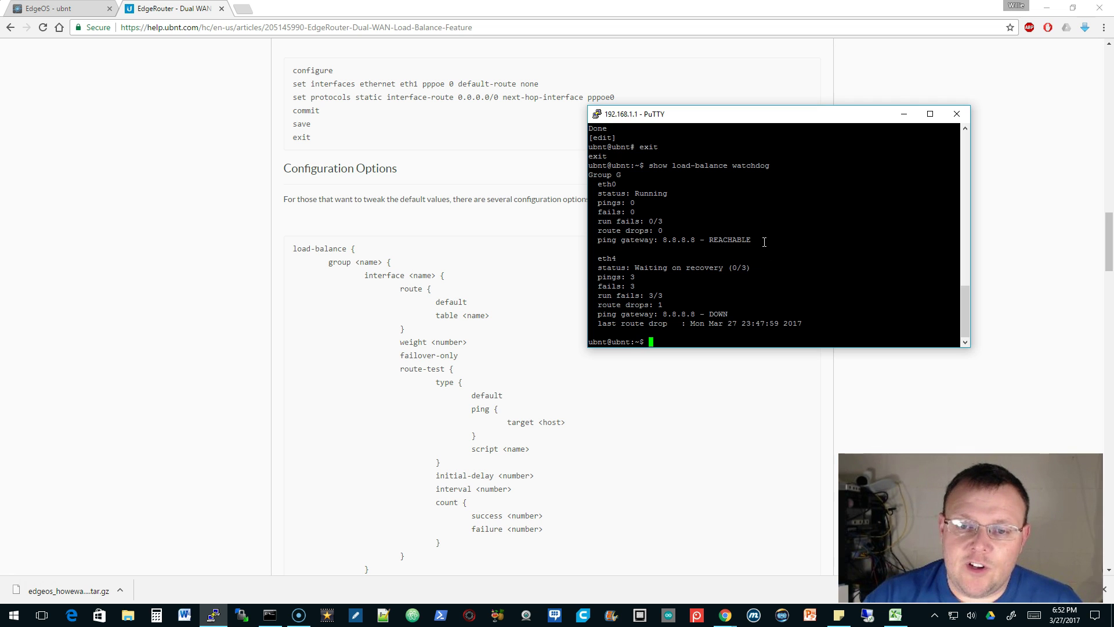
pyautogui.moveTo(663, 240); pyautogui.dragTo(952, 240)
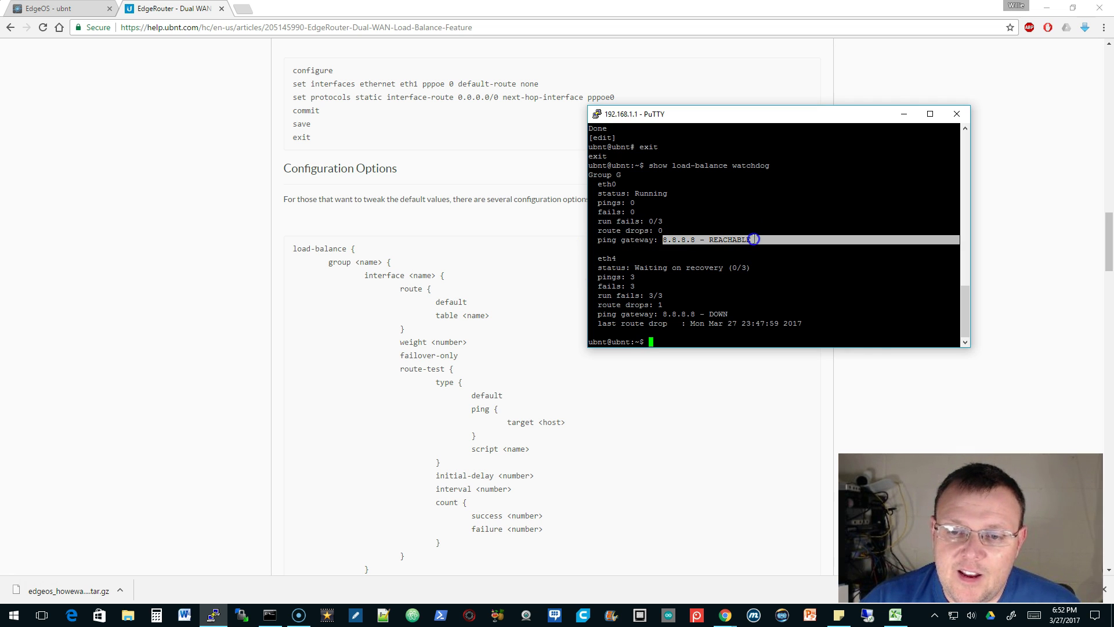
# Refresh EdgeOS and expand load-balance > group > G in the Config Tree
pyautogui.click(70, 9)
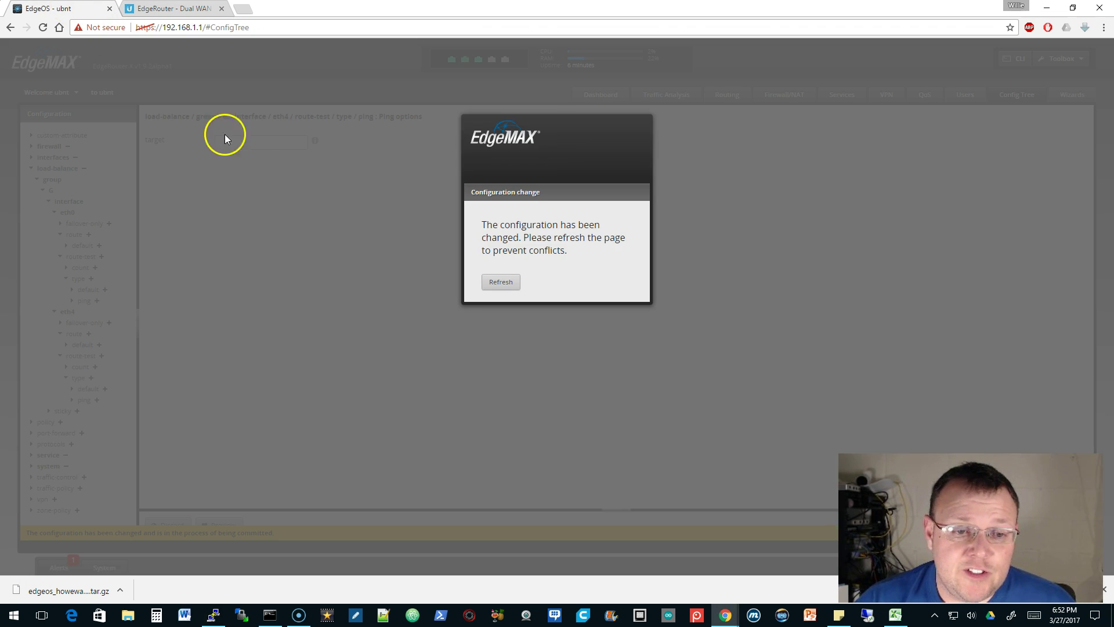
pyautogui.click(501, 283)
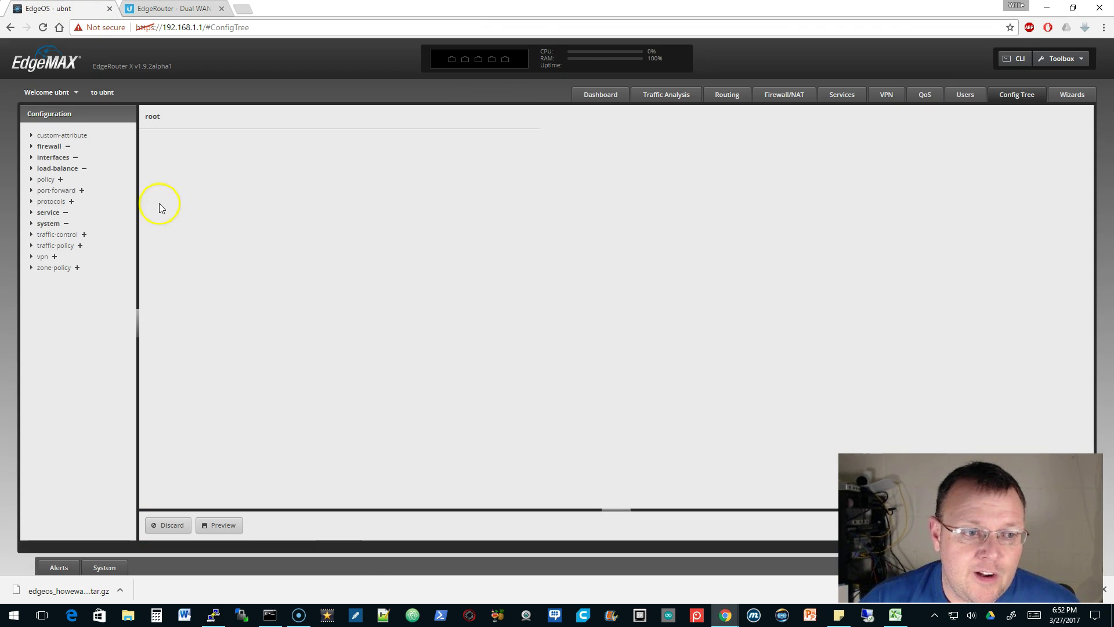
pyautogui.click(31, 168)
pyautogui.click(37, 179)
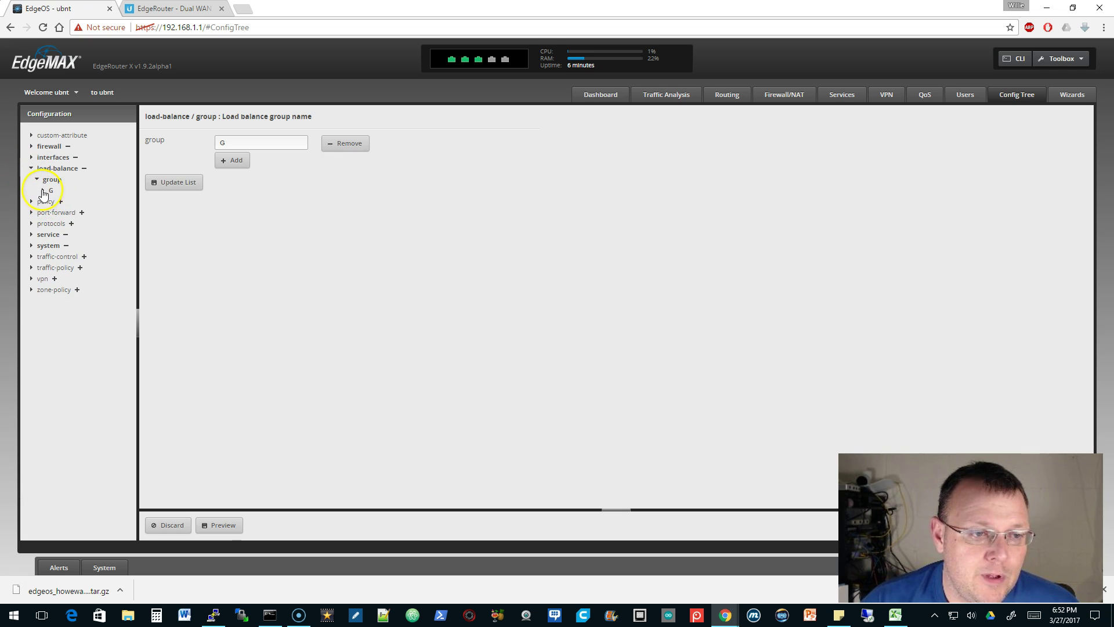
pyautogui.click(43, 191)
# Expand eth0's route-test ping settings to confirm the 8.8.8.8 target
pyautogui.click(49, 201)
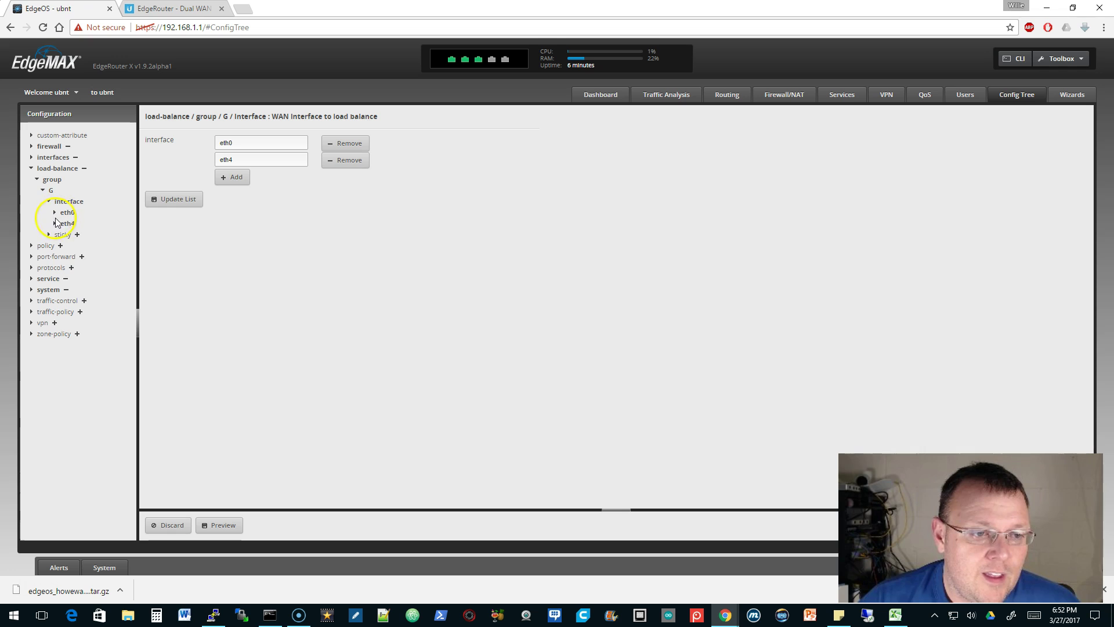
pyautogui.click(55, 212)
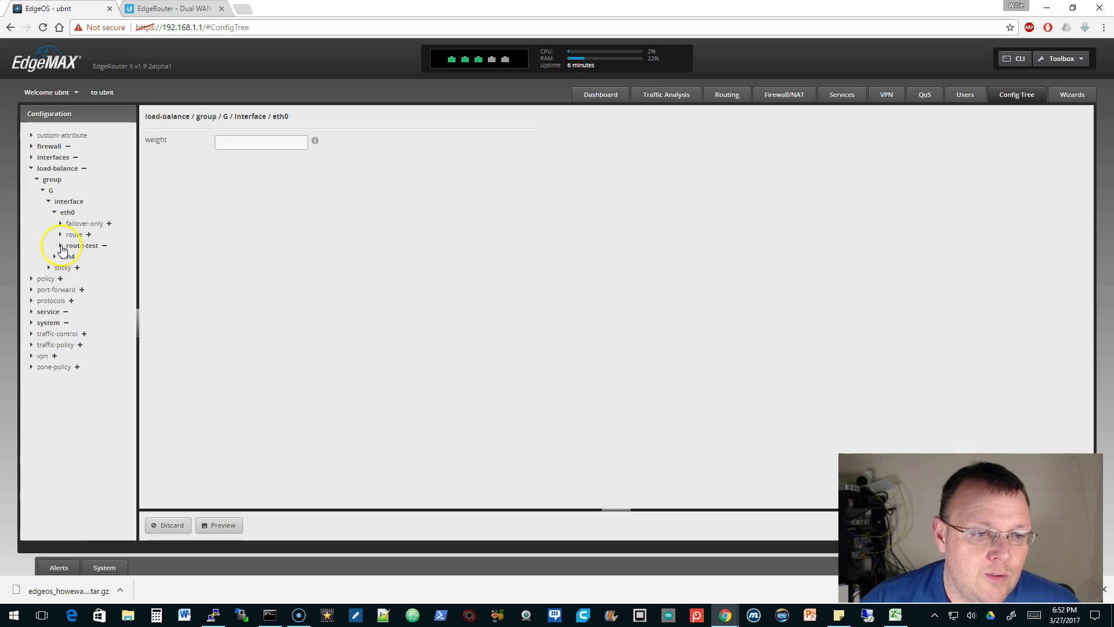
pyautogui.click(60, 246)
pyautogui.click(66, 267)
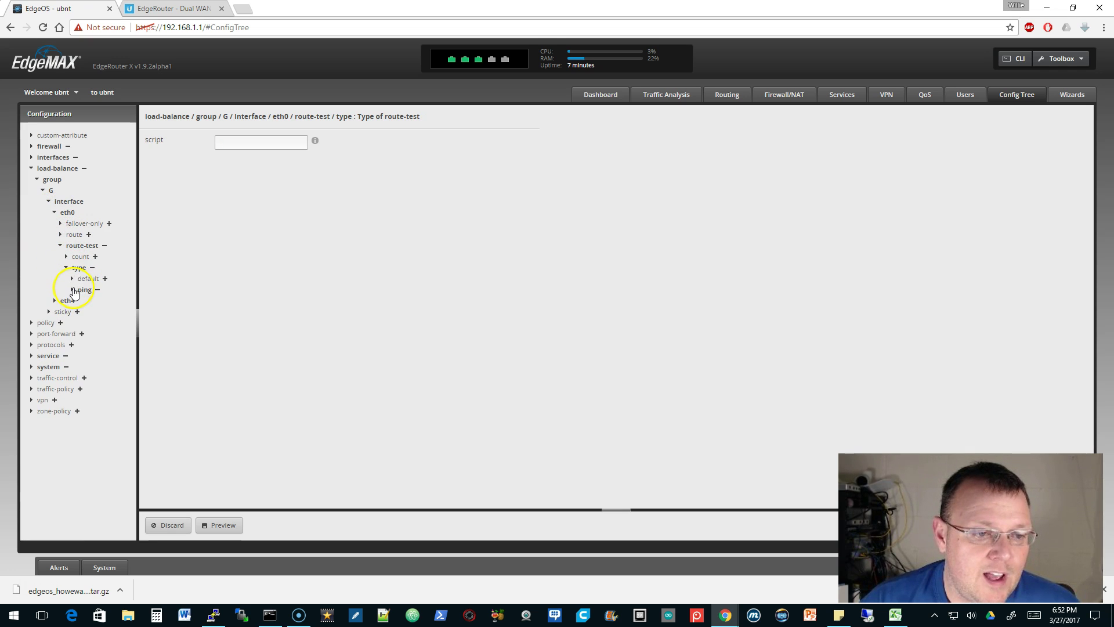
pyautogui.click(83, 290)
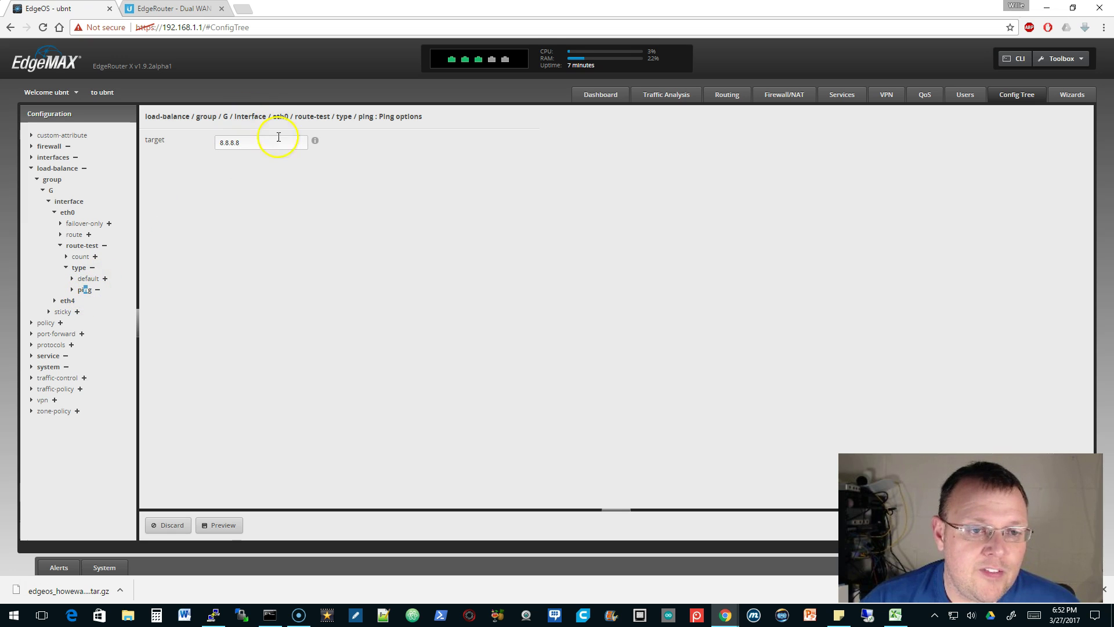